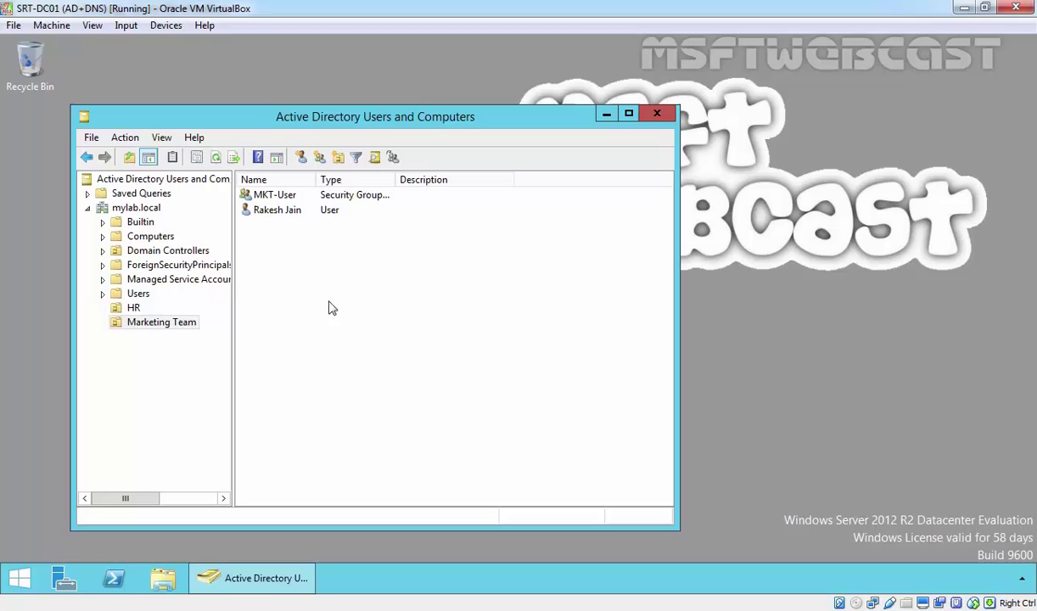
Review the MKT-User group's members in Marketing Team, closing its properties unchanged
click(174, 326)
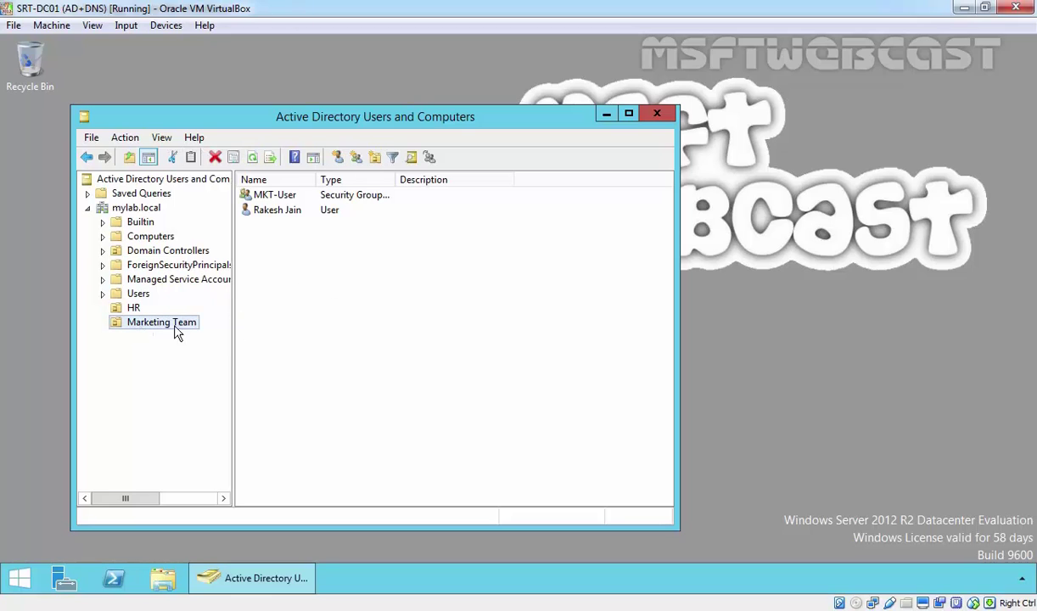
click(268, 199)
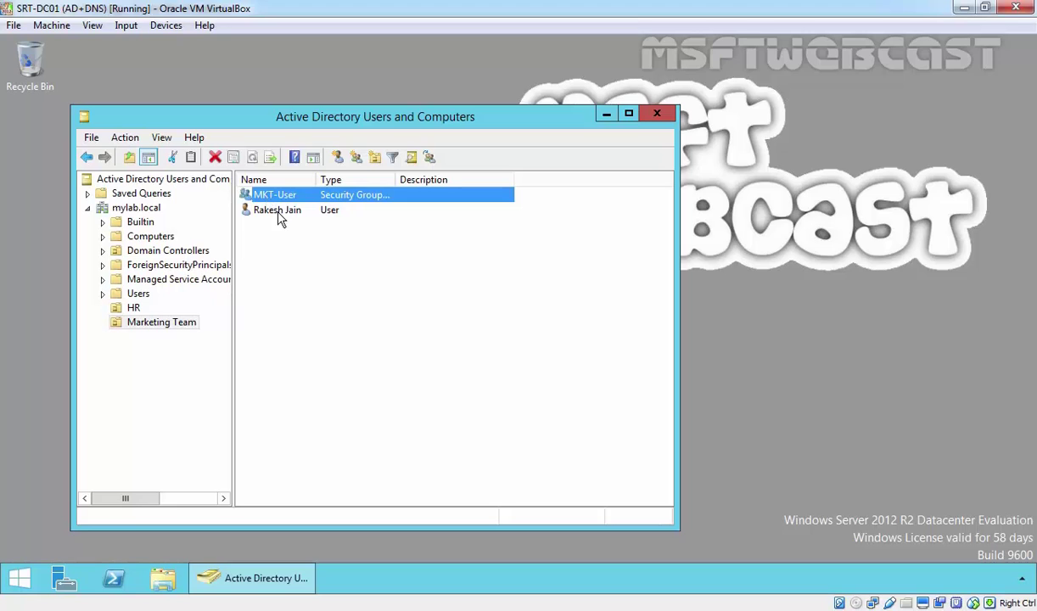
click(275, 211)
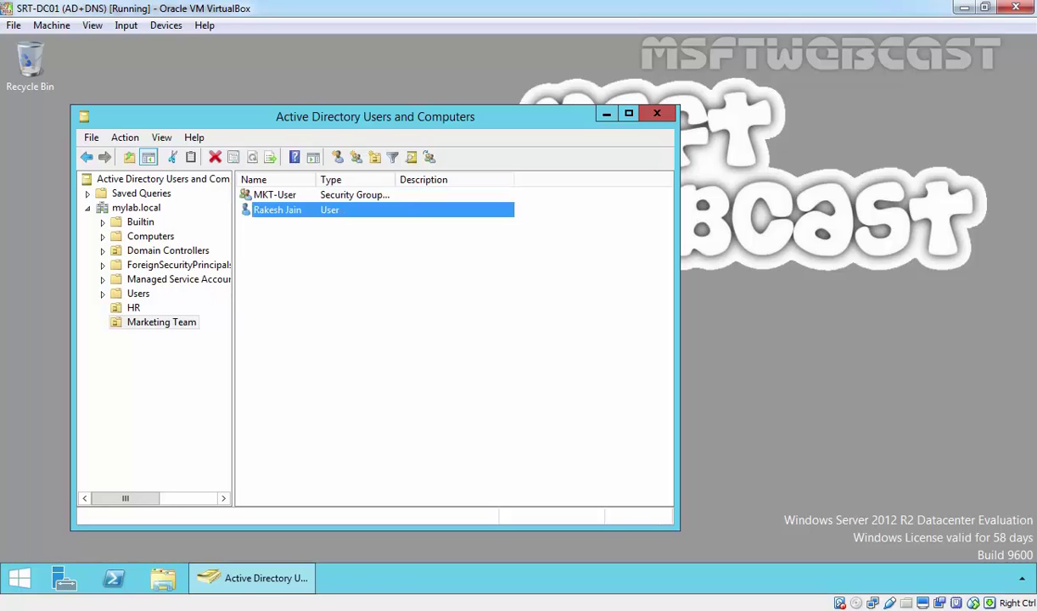
double_click(270, 195)
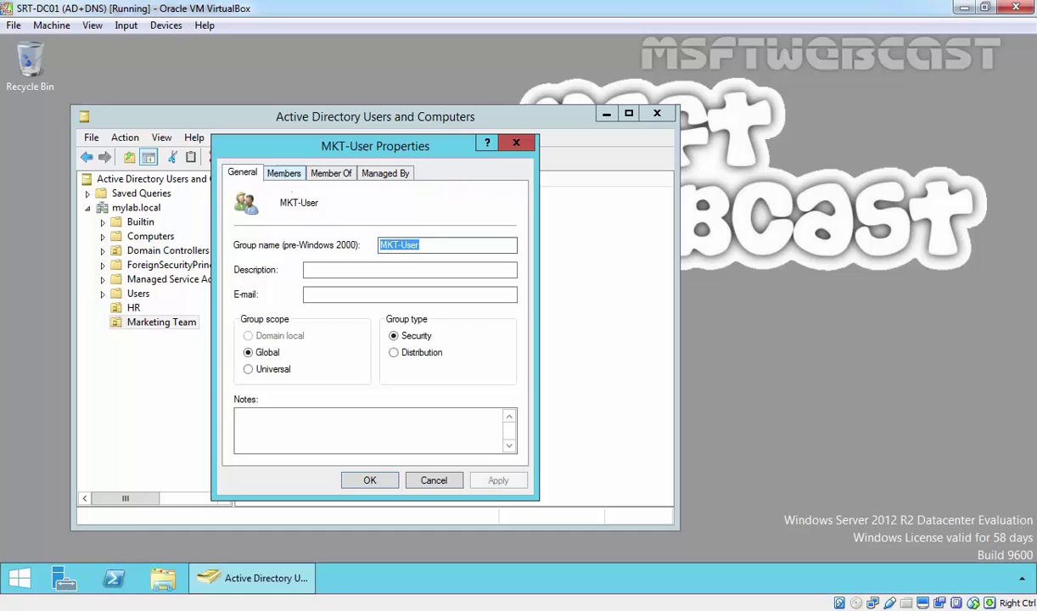
click(283, 172)
click(434, 480)
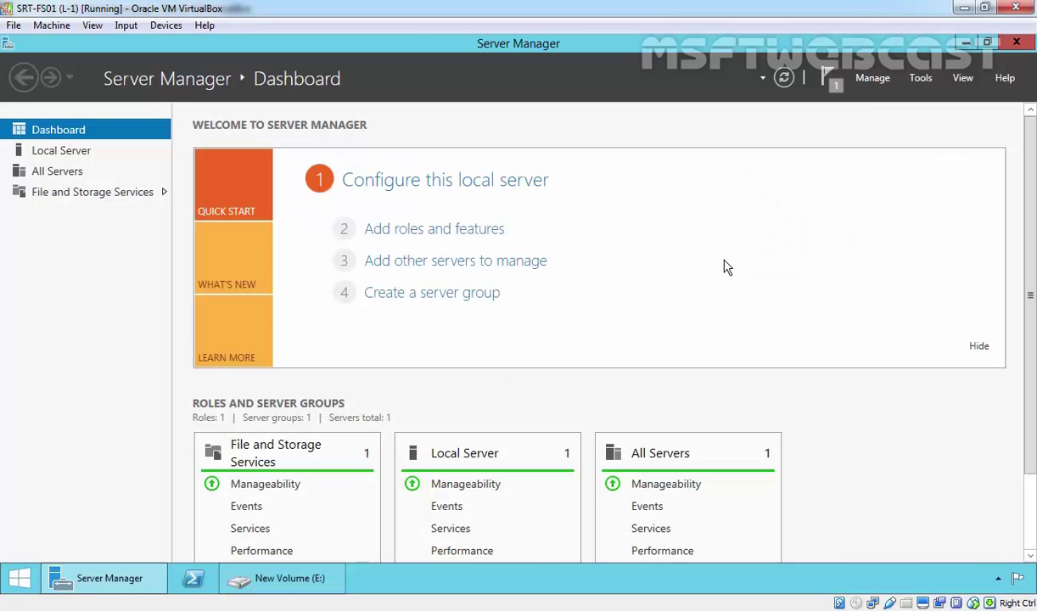
Launch File Server Resource Manager and show Quota Templates under Quota Management
click(920, 77)
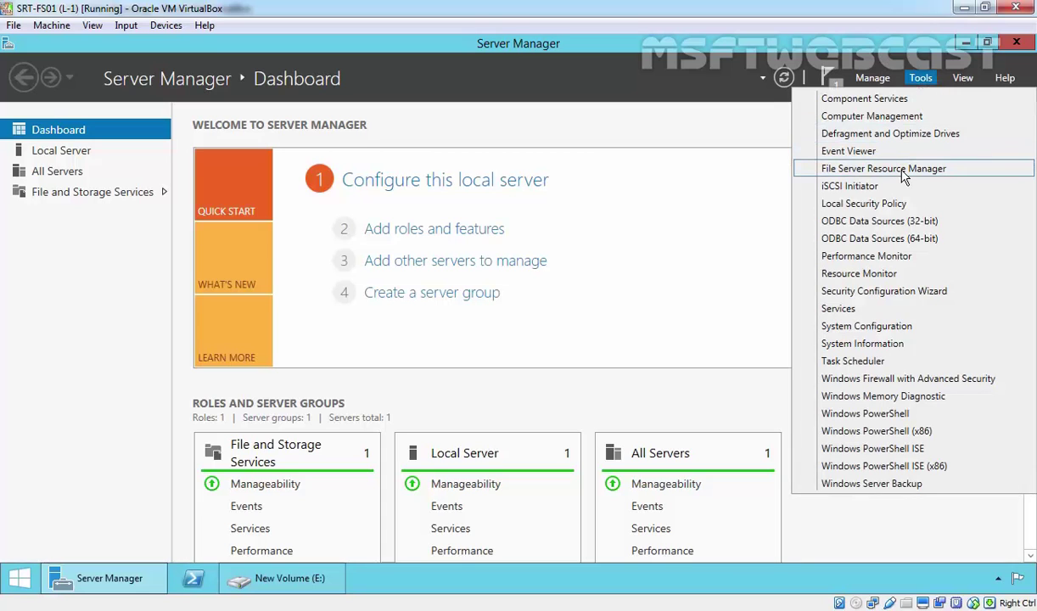
click(901, 168)
double_click(78, 117)
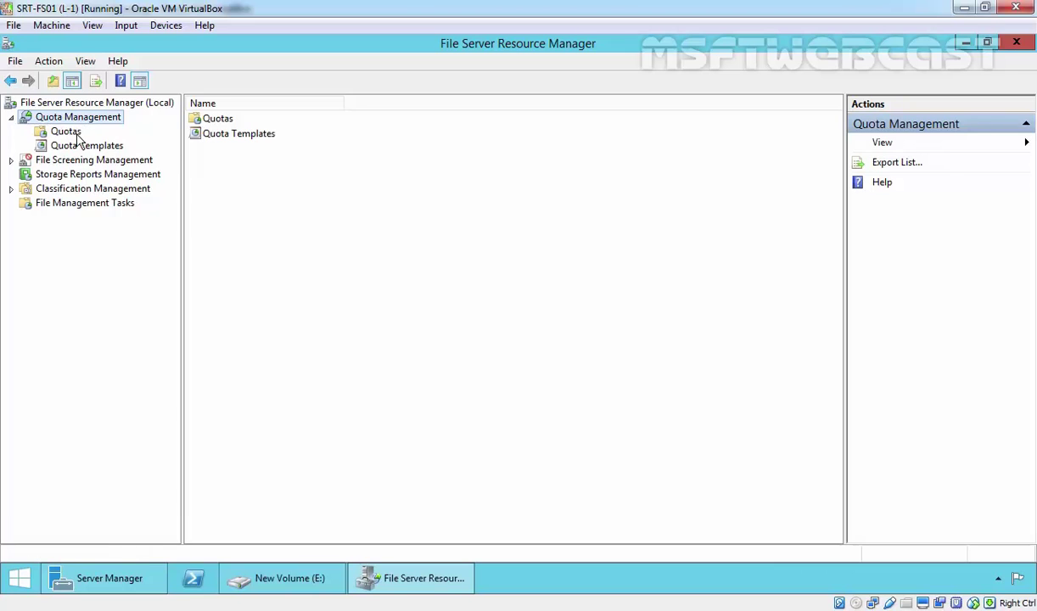
click(76, 148)
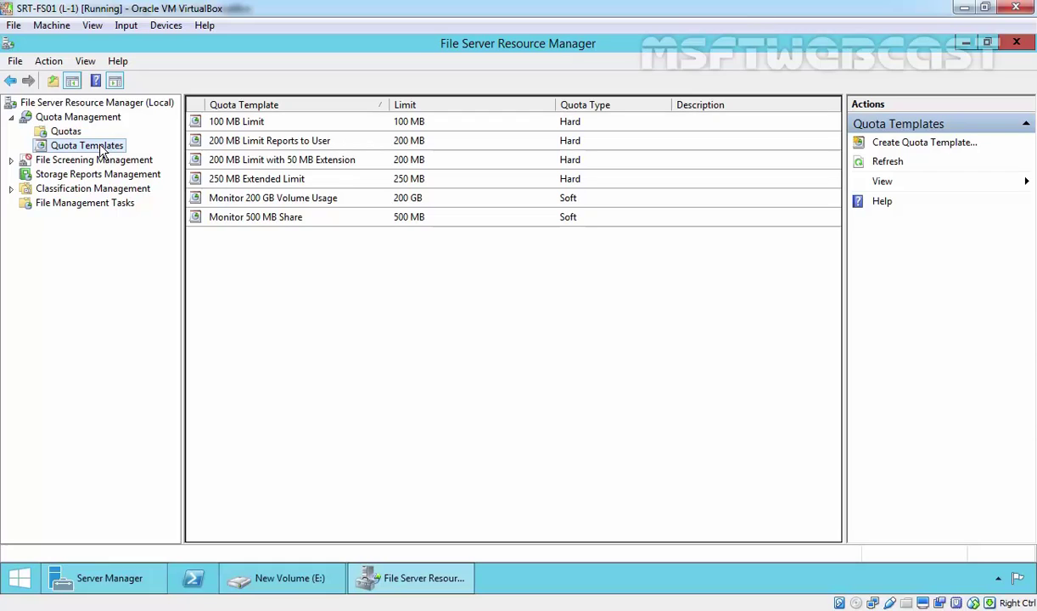
right_click(102, 150)
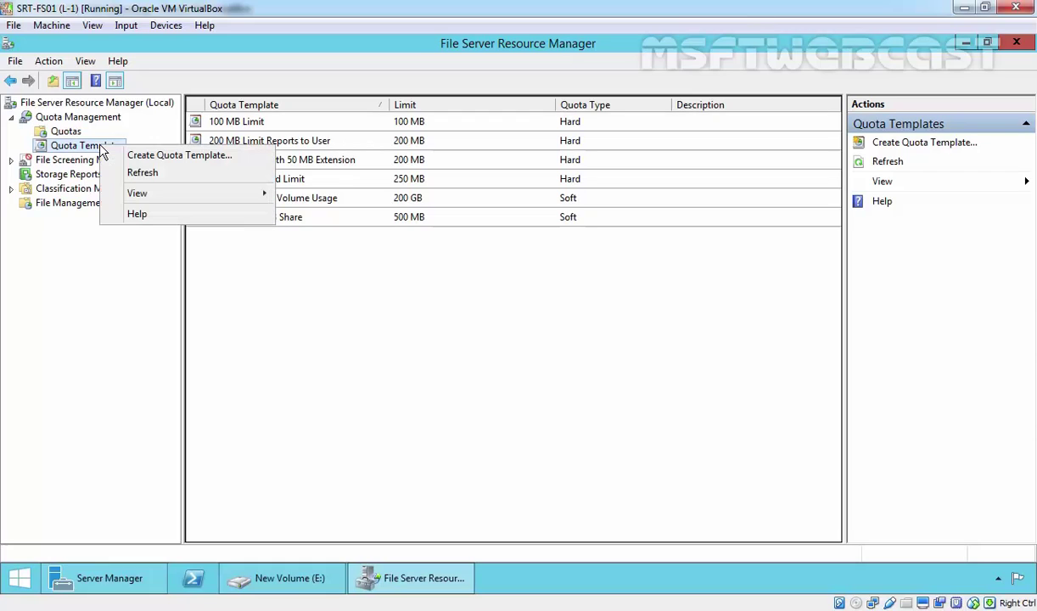
Begin a quota template named Mylab_Quota and change its limit from 100 MB to 500 MB
click(152, 151)
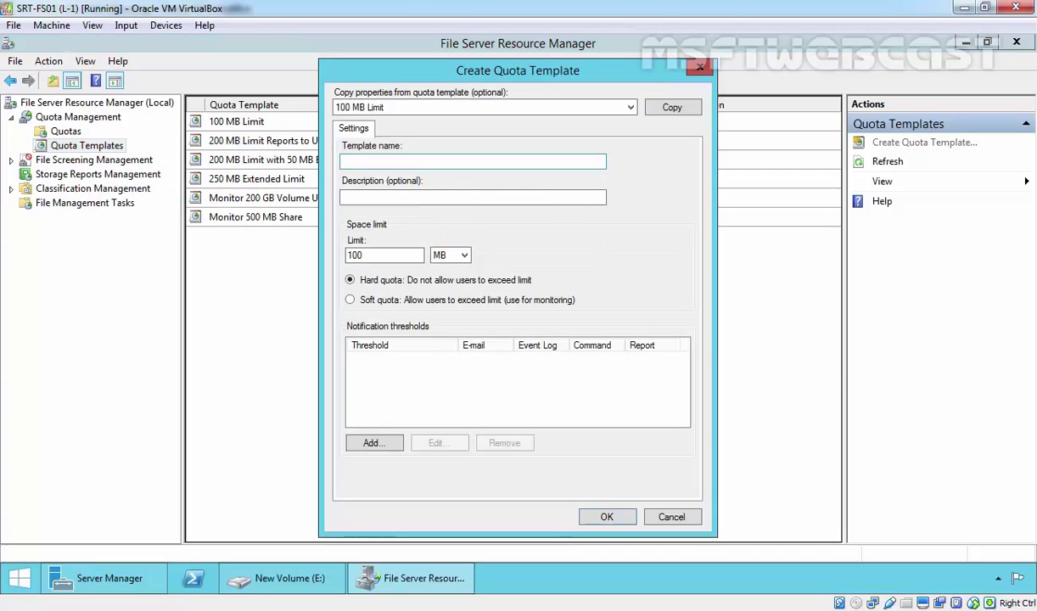
click(369, 160)
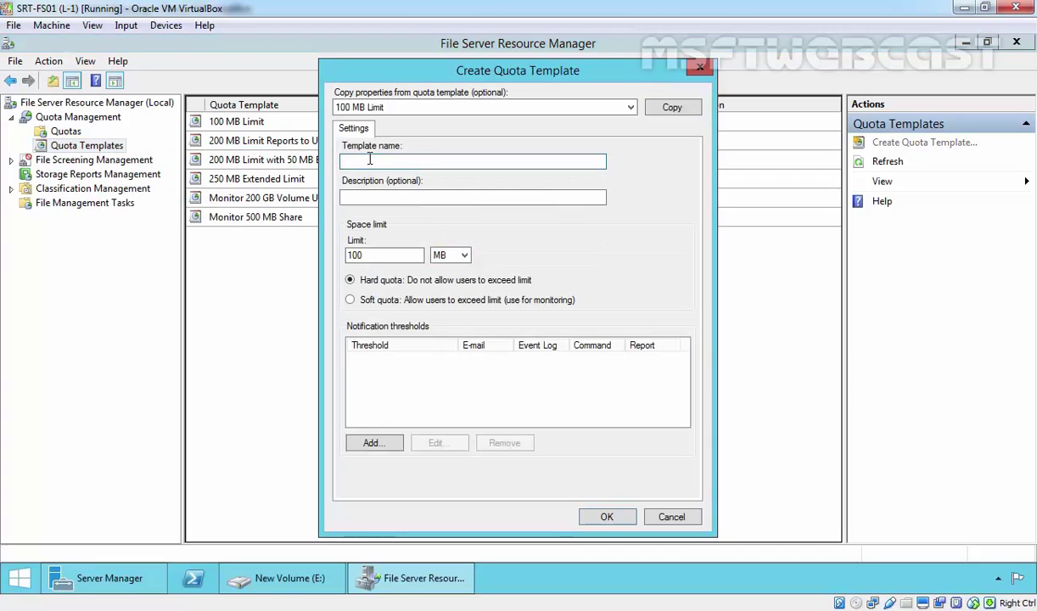
text(Mylab_Quota)
click(396, 196)
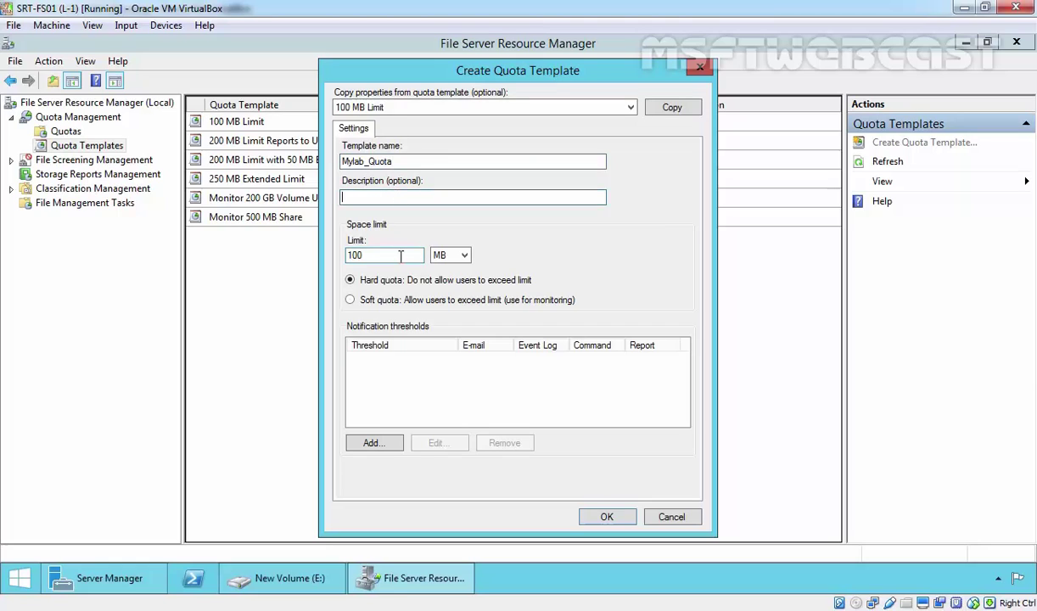
drag(396, 255, 280, 254)
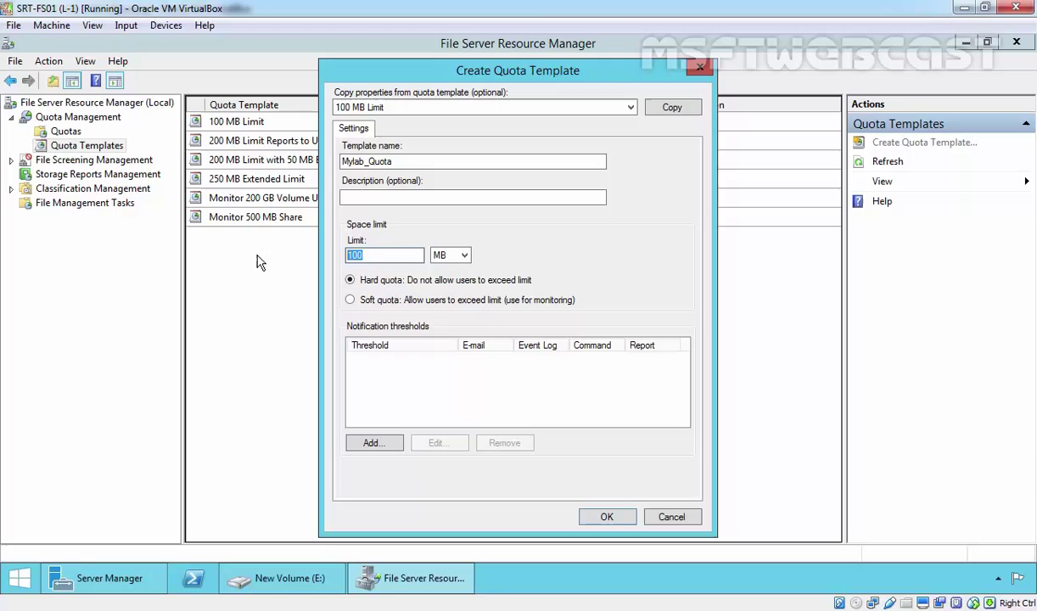
text(500)
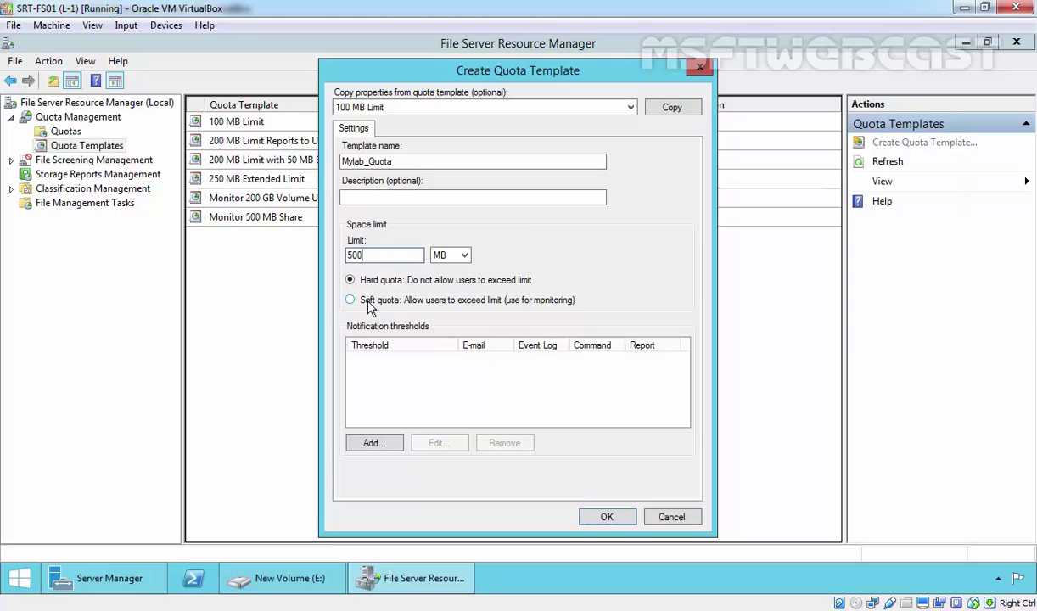
Add a 75% usage threshold that sends a warning to the event log
click(373, 443)
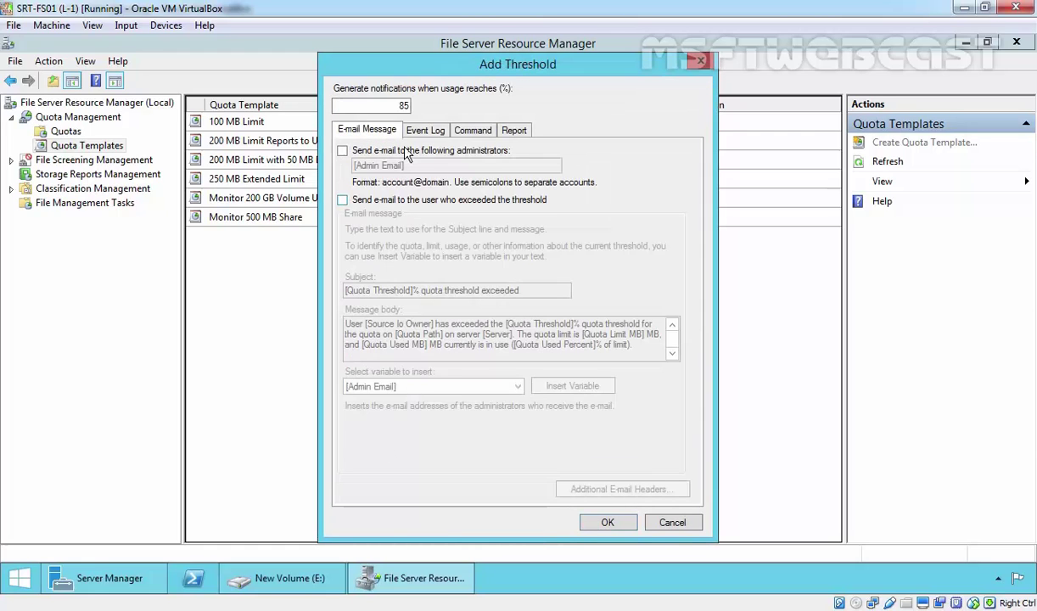
drag(394, 105, 408, 106)
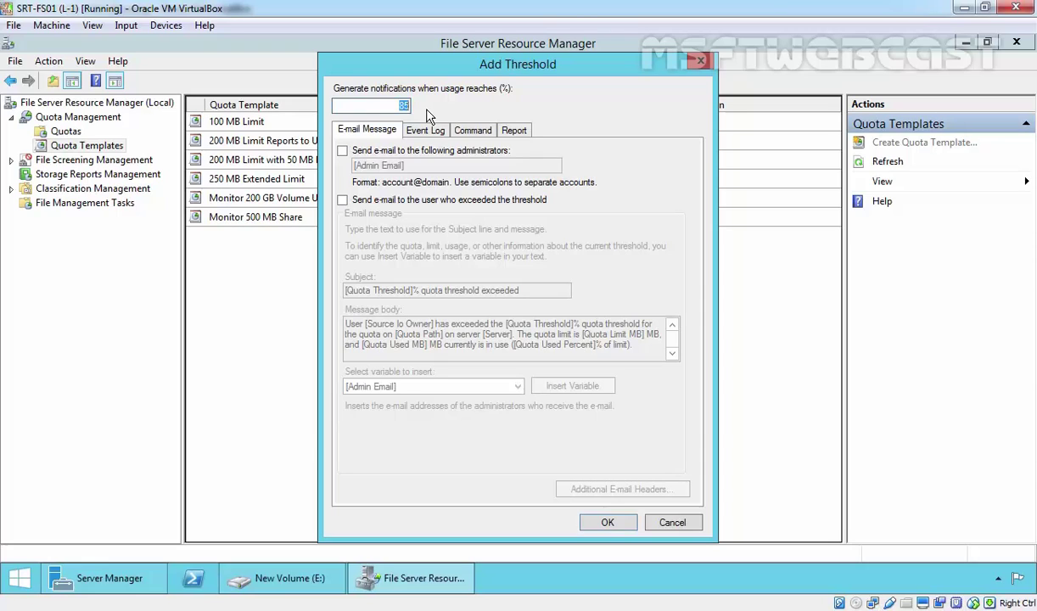
text(75)
click(425, 131)
click(353, 150)
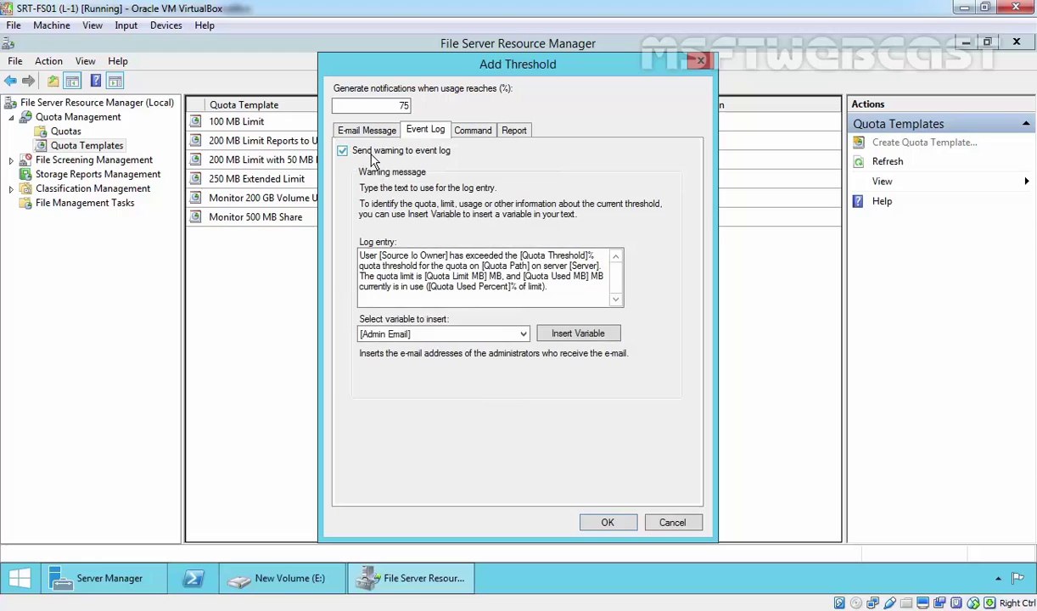
click(609, 523)
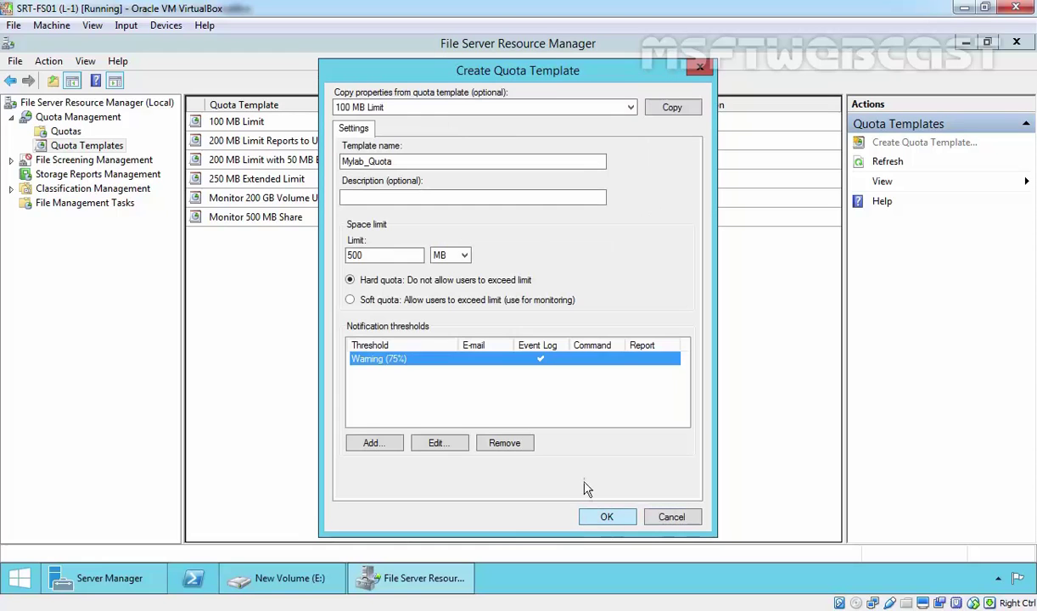
Add a 90% usage threshold that also sends an event-log warning
click(379, 447)
double_click(377, 105)
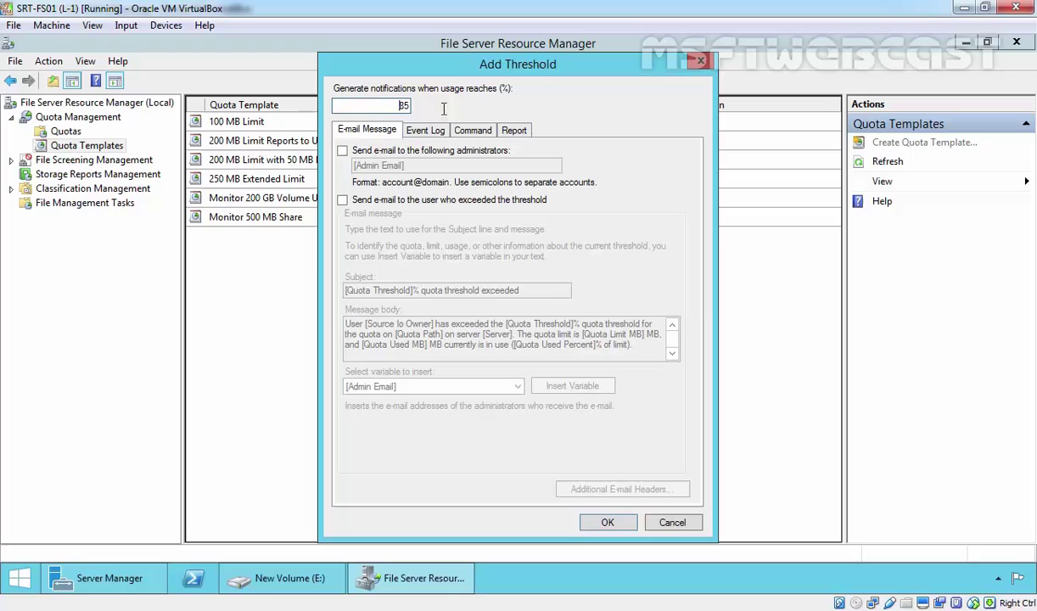
text(90)
click(425, 131)
click(342, 150)
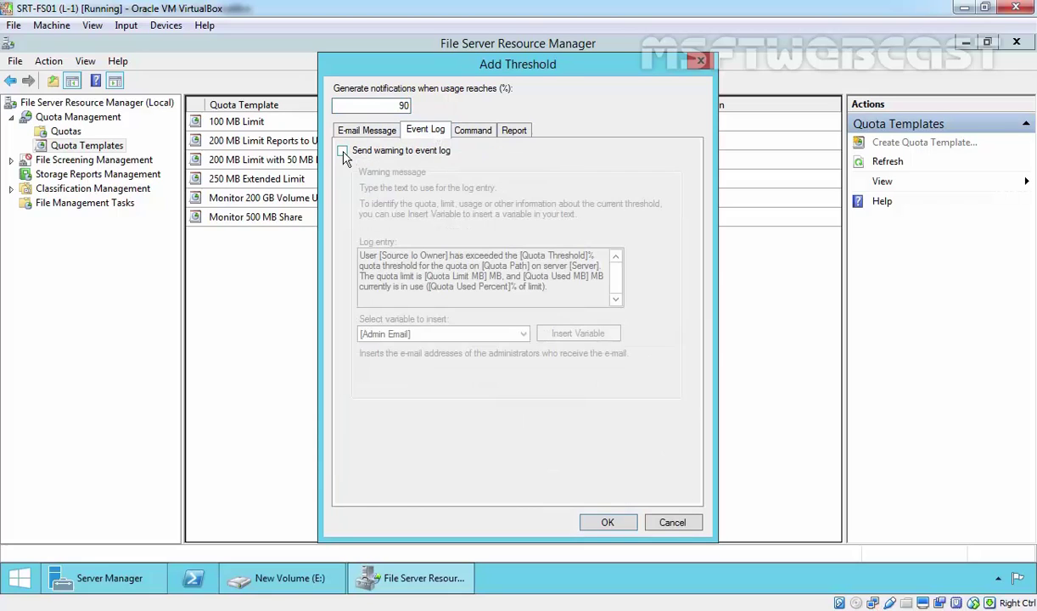
click(599, 523)
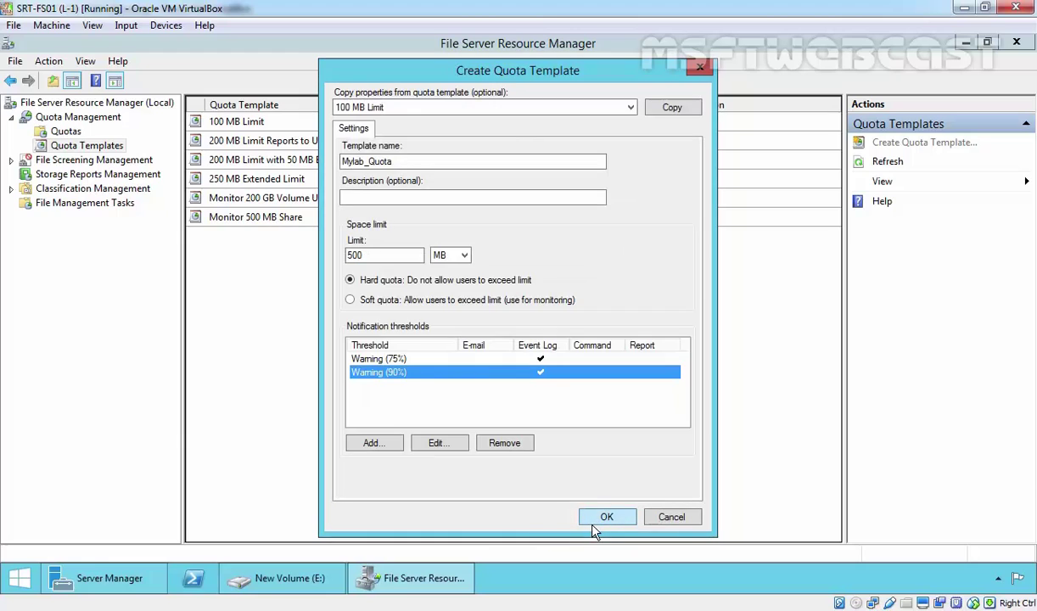
Save Mylab_Quota, review it among the templates, then show the empty Quotas list
click(605, 517)
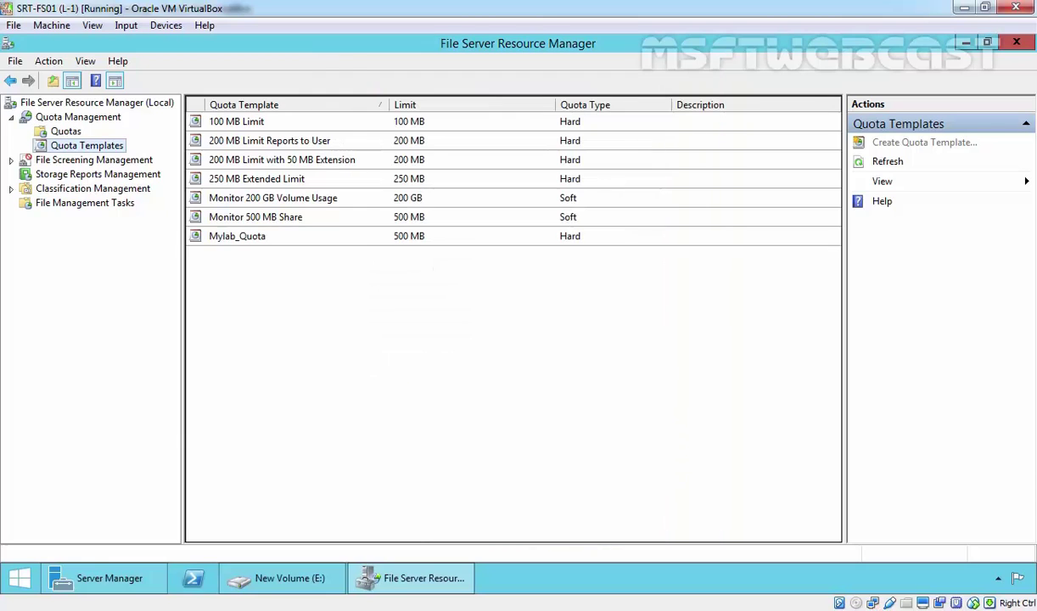
click(254, 239)
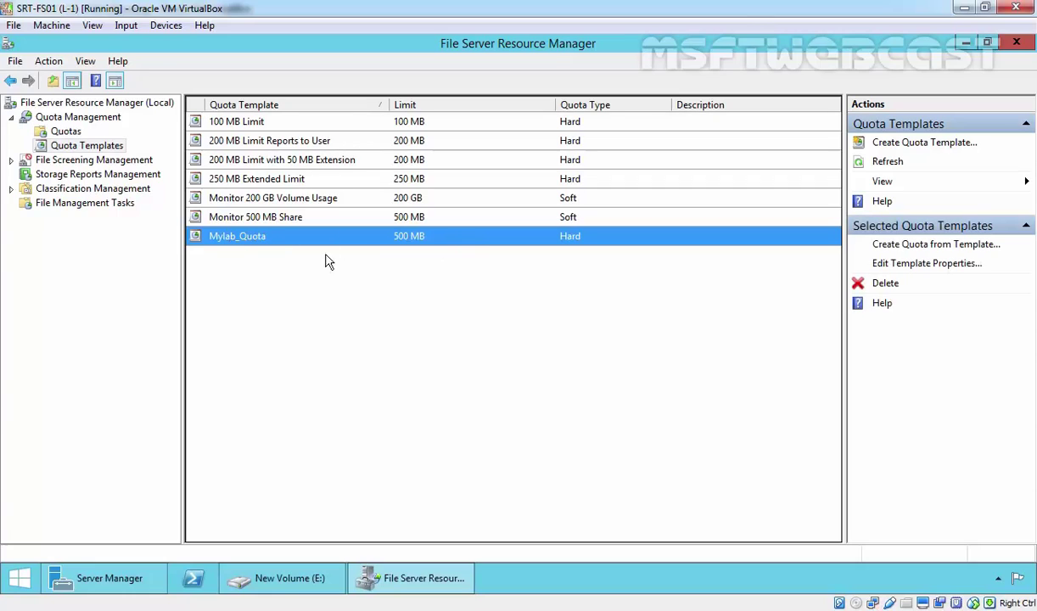
click(273, 219)
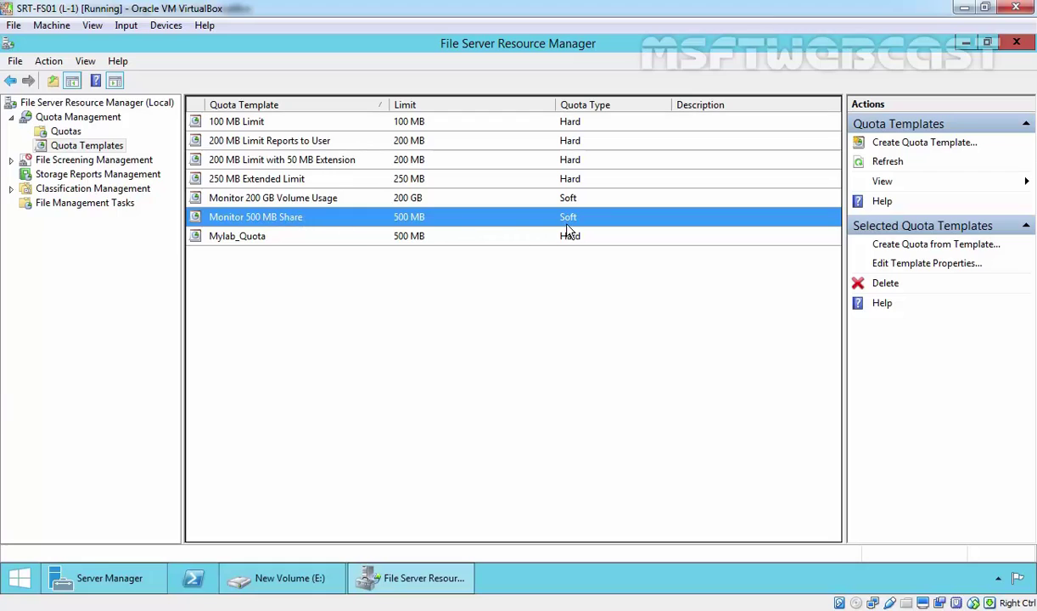
click(428, 239)
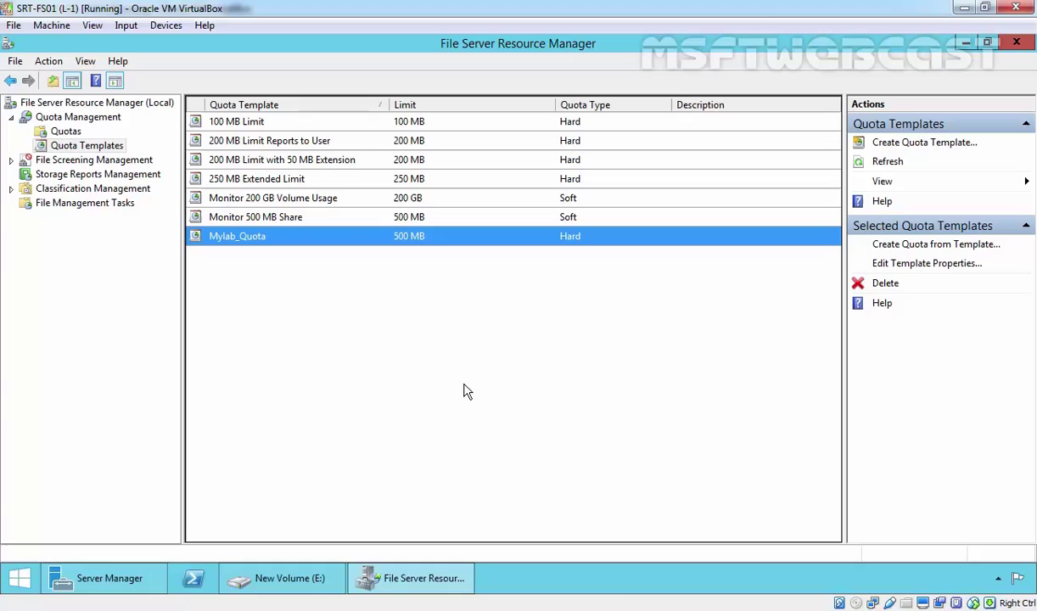
click(67, 133)
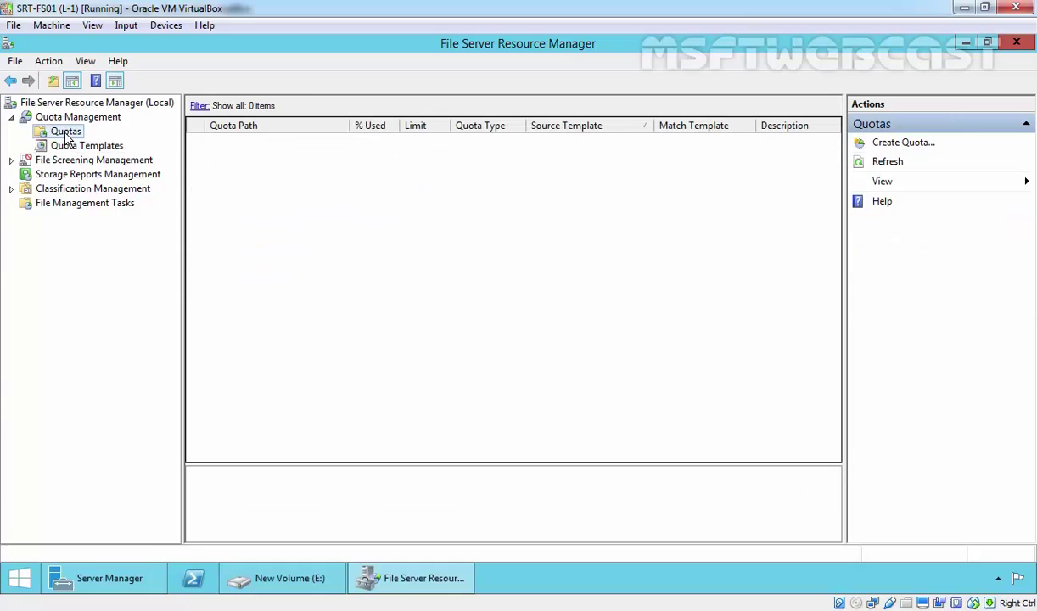
Create a new folder named MKT-Team on drive E:
click(273, 581)
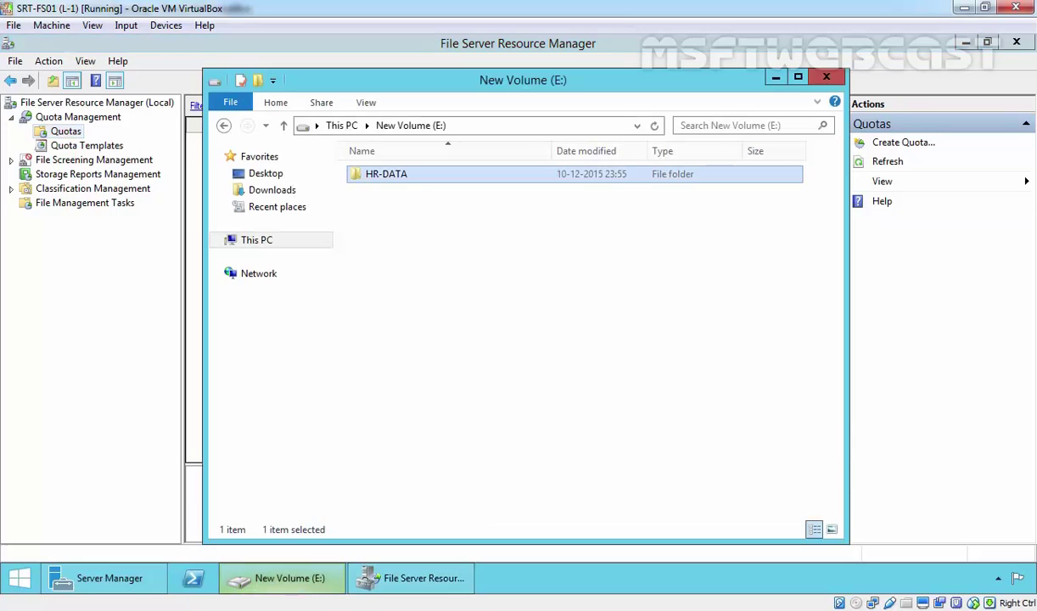
click(381, 232)
right_click(381, 232)
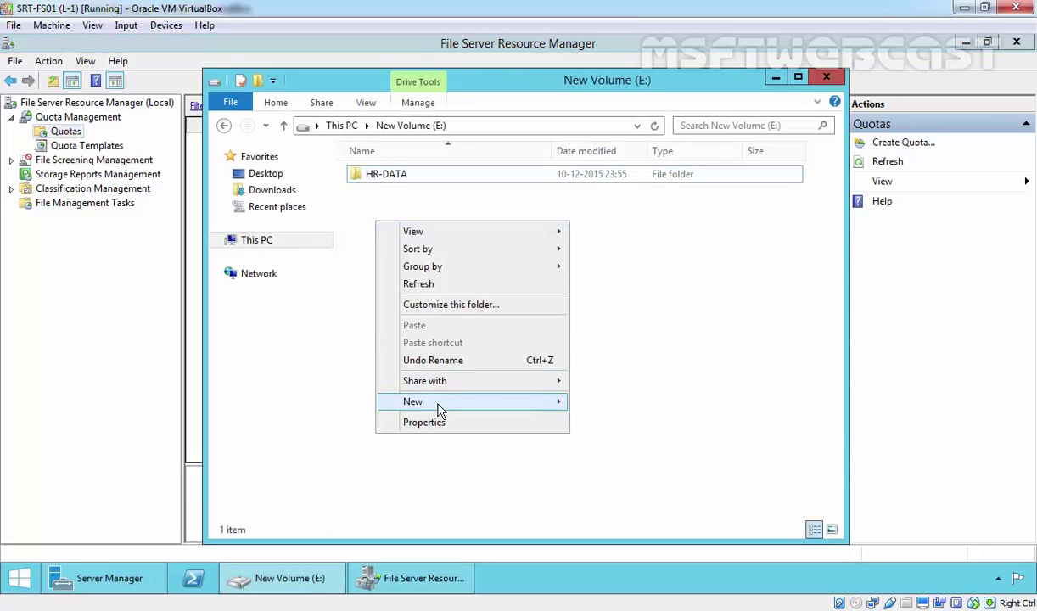
mouse_move(493, 404)
click(605, 401)
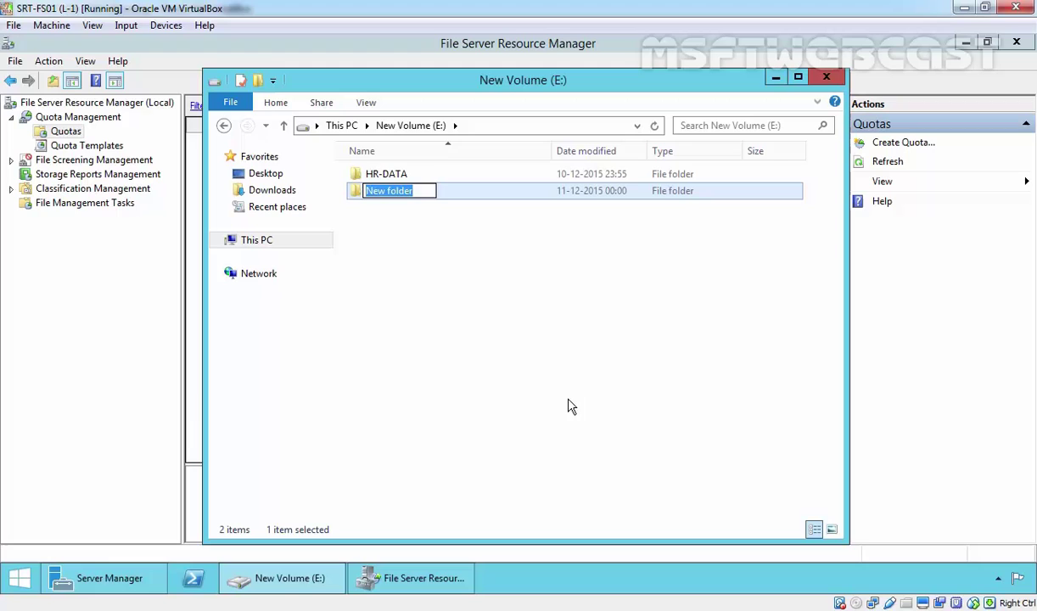
text(MKT-Team)
key(Return)
Turn on Advanced Sharing for the MKT-Team folder from its properties
key(shift+F10)
key(Up)
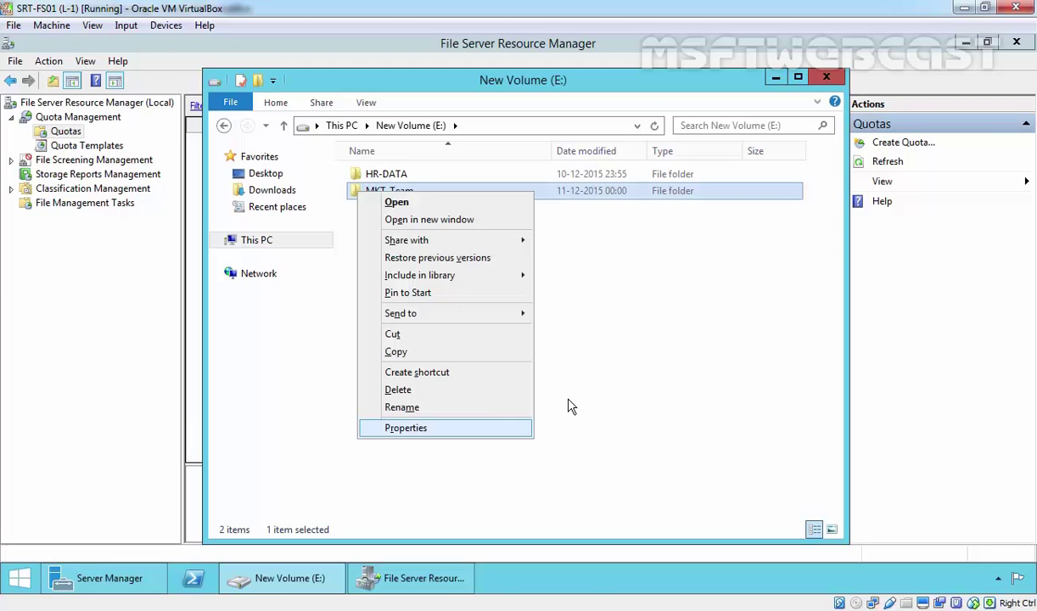
key(Return)
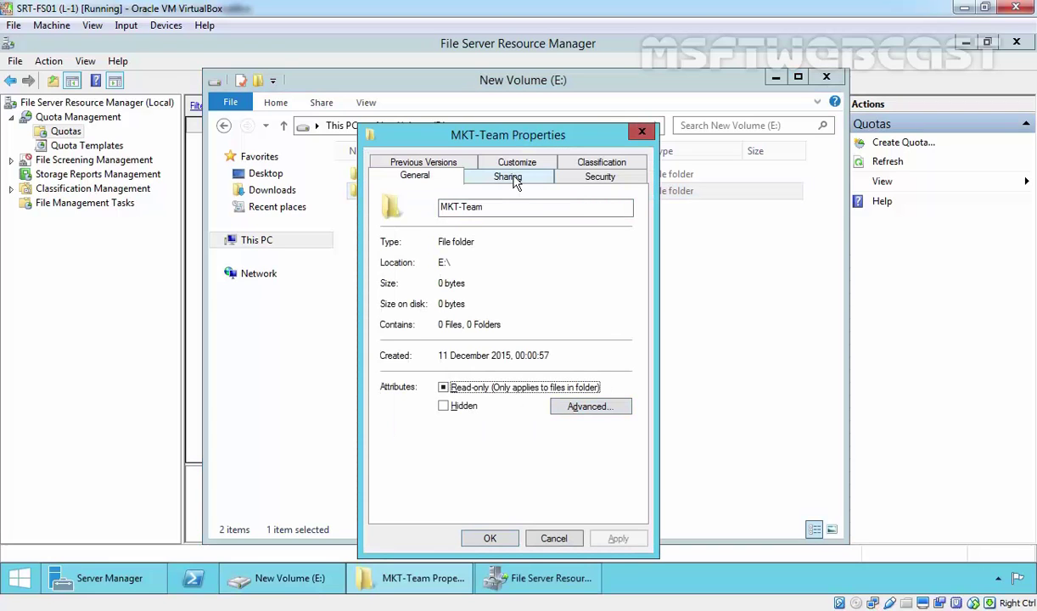
click(511, 176)
click(455, 365)
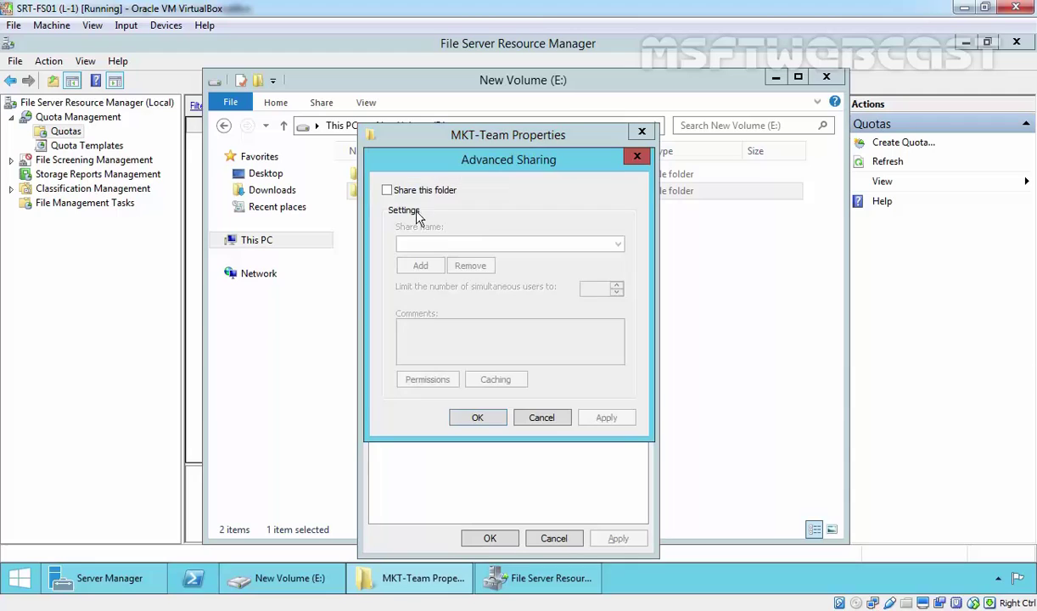
click(387, 190)
Grant Everyone Full Control on the MKT-Team share and apply the sharing settings
key(alt+p)
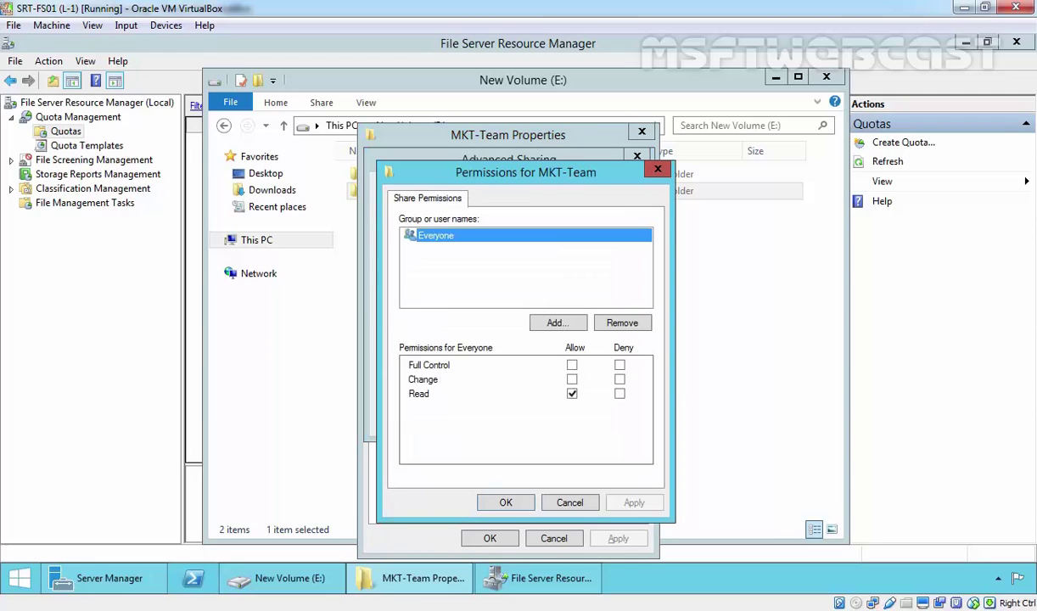
click(572, 366)
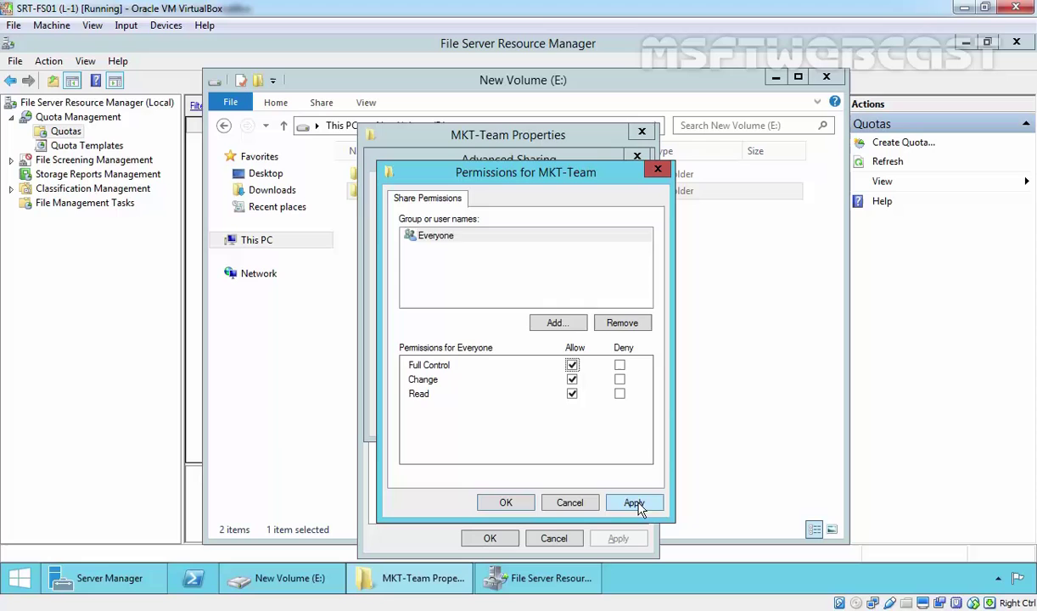
click(634, 503)
click(506, 502)
click(604, 418)
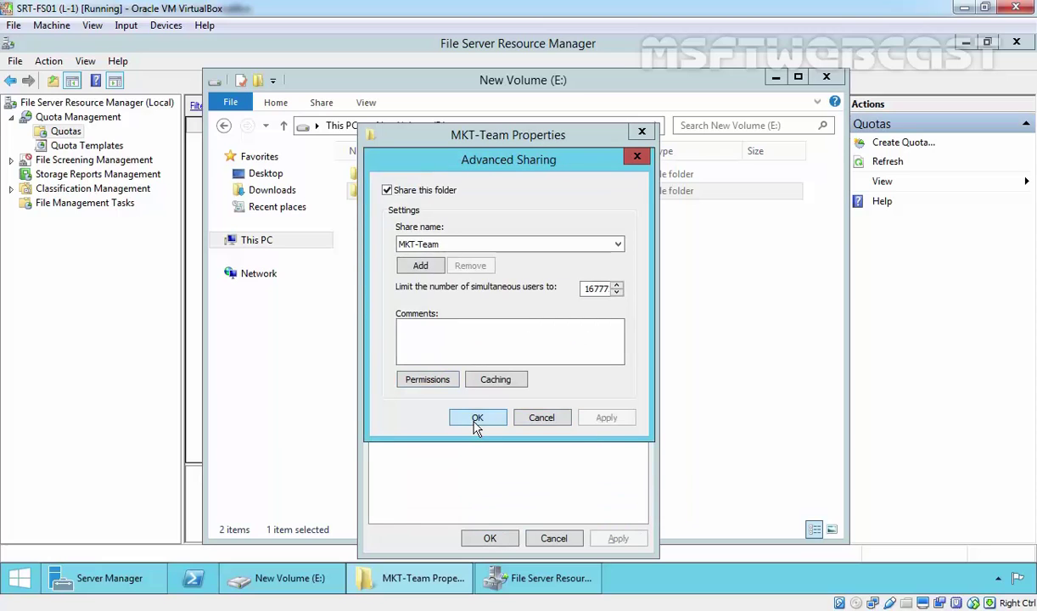
click(476, 419)
Disable inheritance on MKT-Team, converting to explicit entries, and remove both Users entries
click(600, 176)
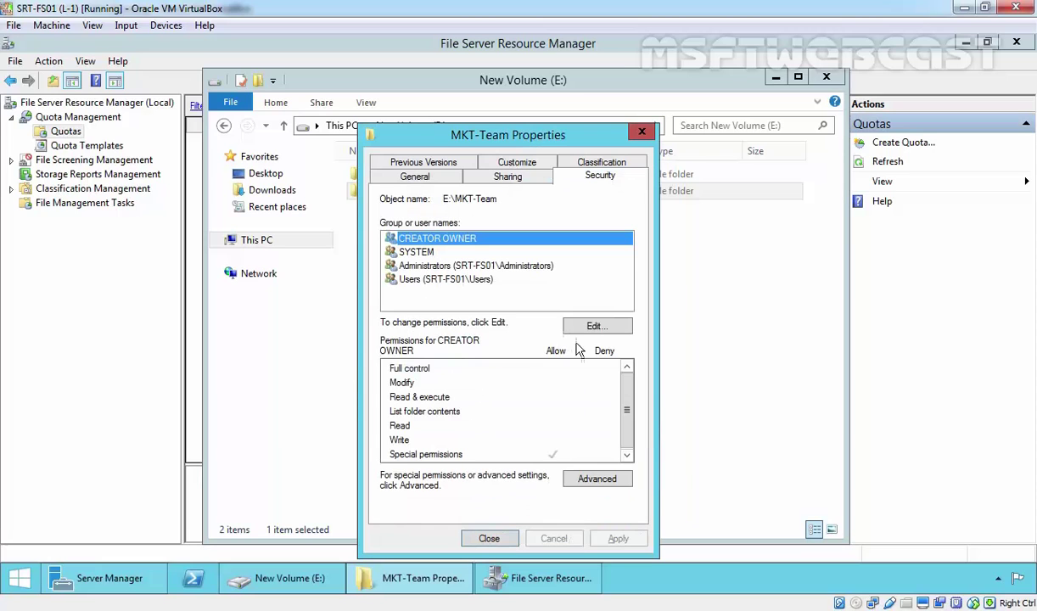
click(598, 479)
click(281, 429)
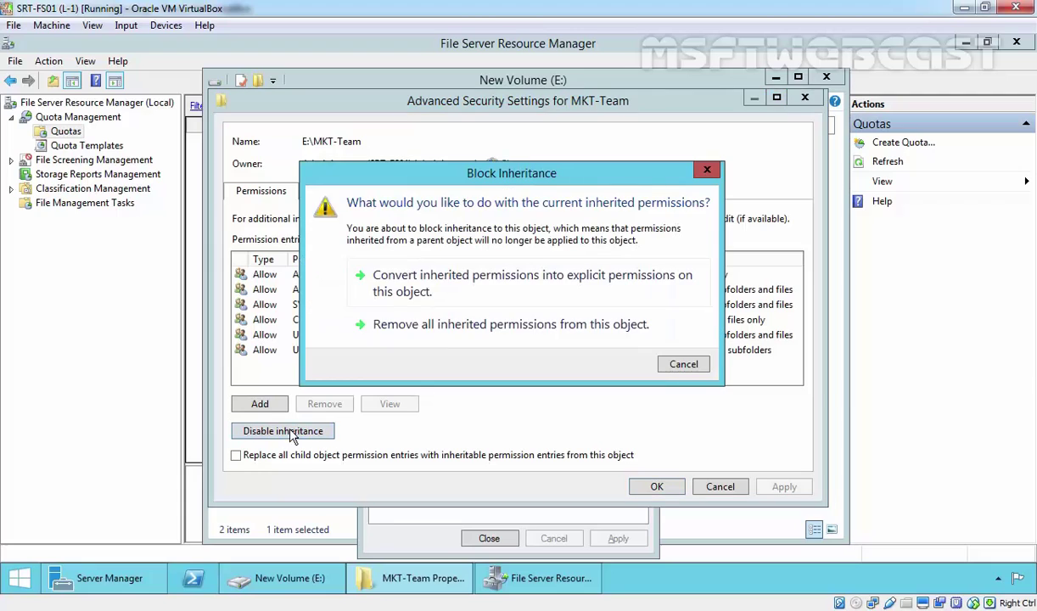
click(430, 291)
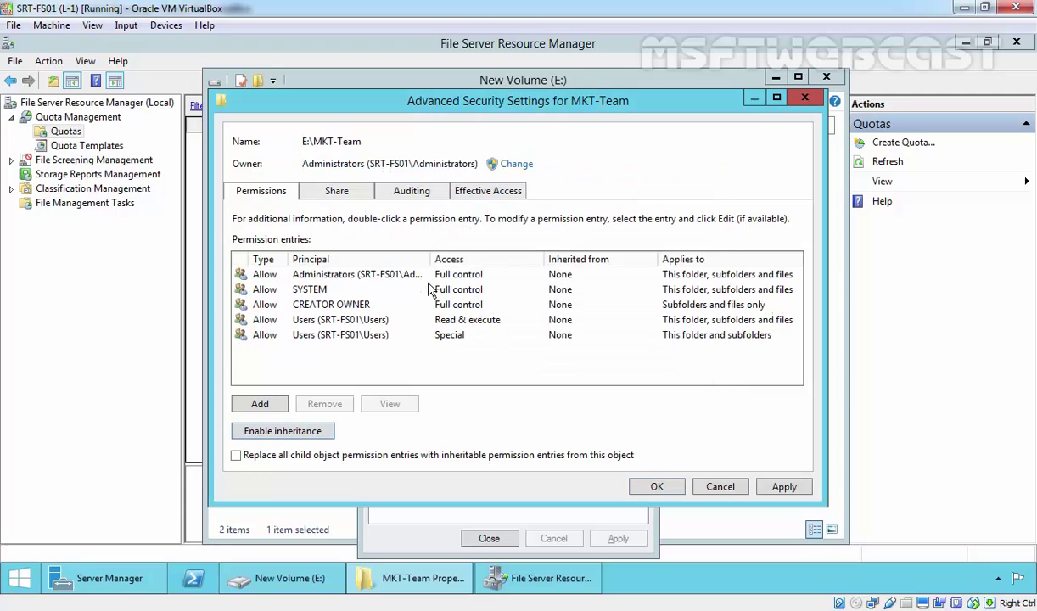
click(326, 335)
click(329, 405)
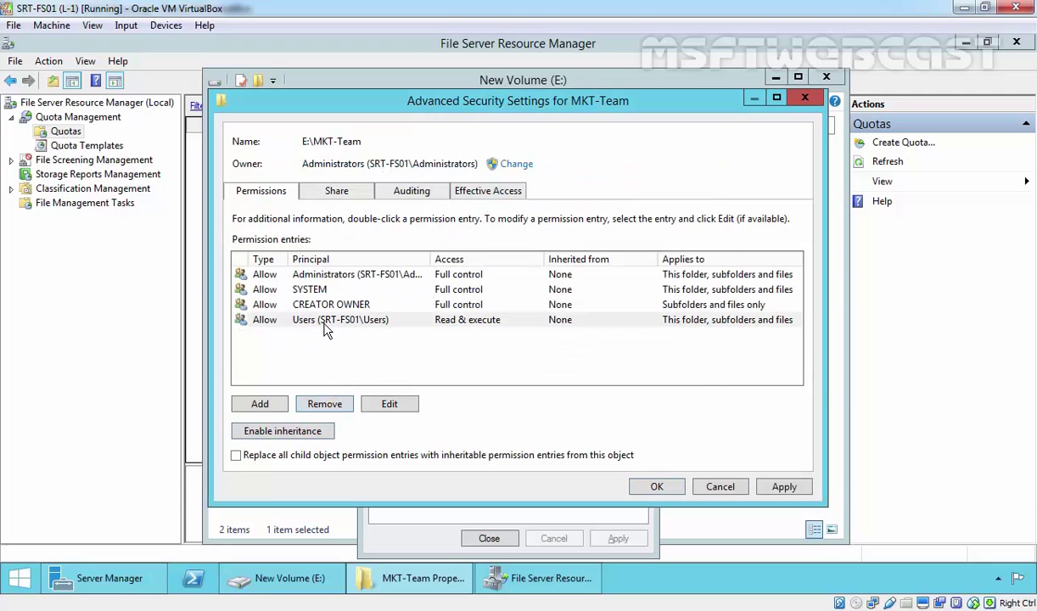
click(324, 403)
Add a permission entry for MKT-User that applies to this folder only
click(271, 406)
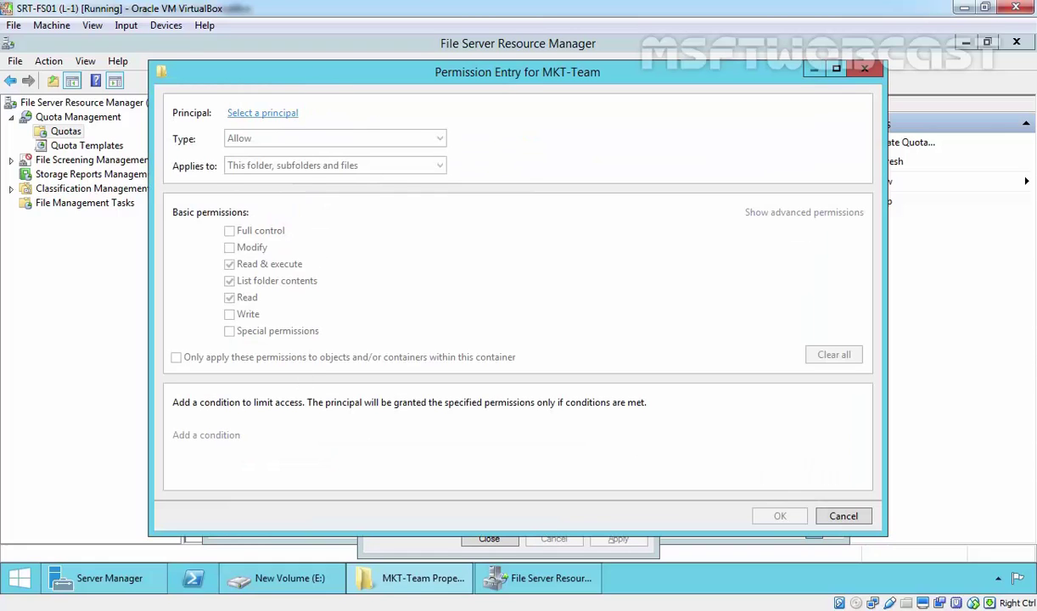
click(251, 109)
text(mkt-user)
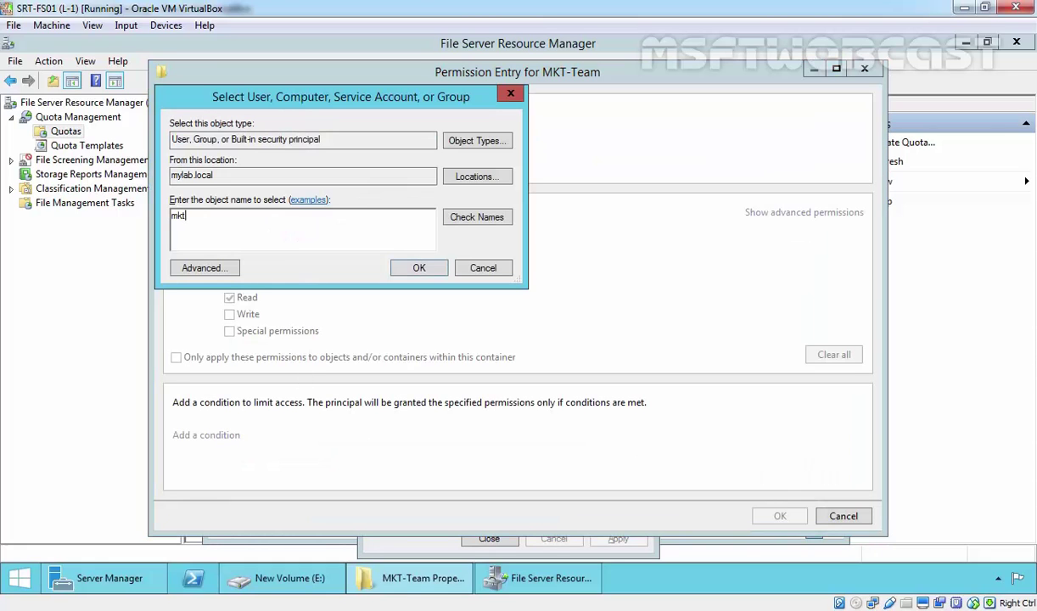
click(476, 217)
click(419, 267)
click(254, 165)
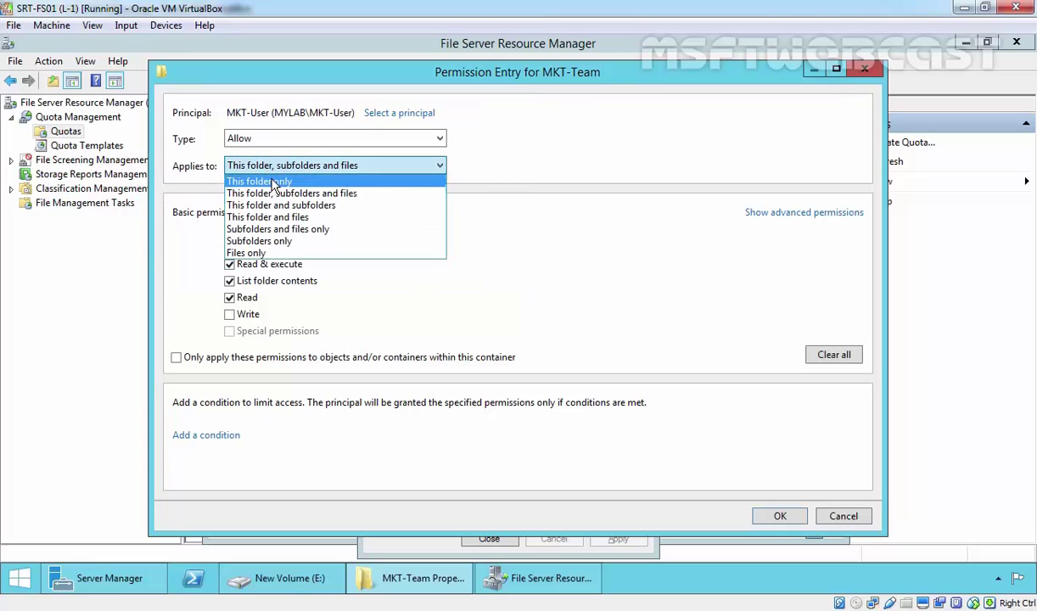
click(261, 177)
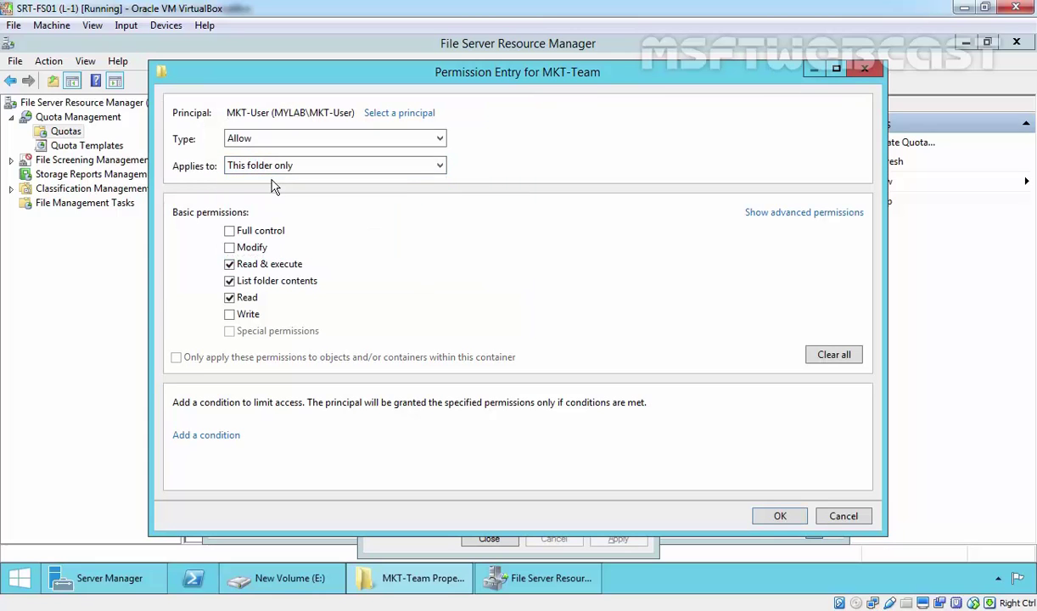
Allow MKT-User to create files and create folders, then apply and close the properties
click(777, 213)
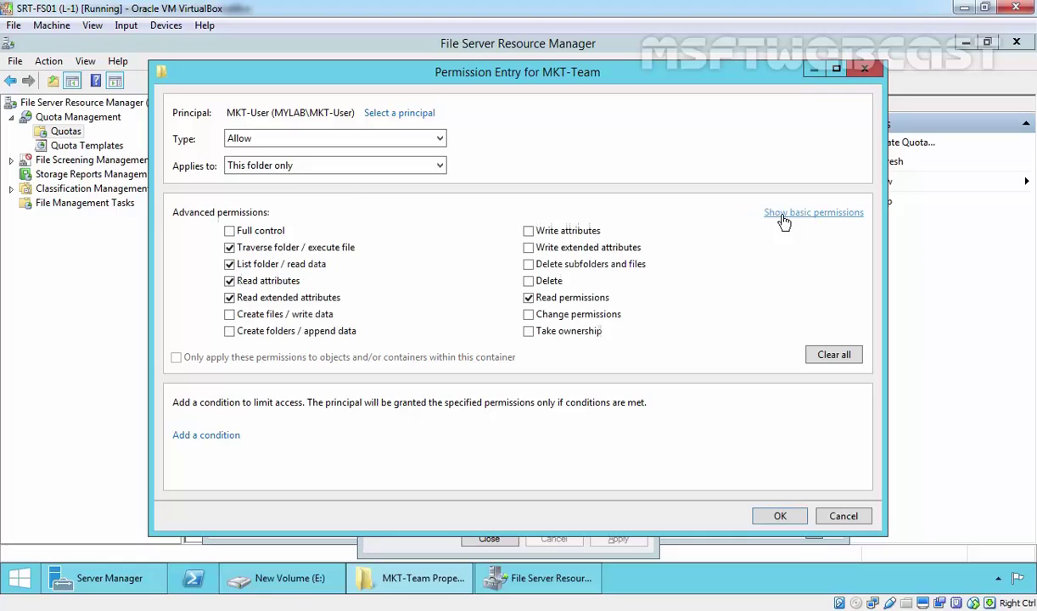
click(276, 314)
click(272, 338)
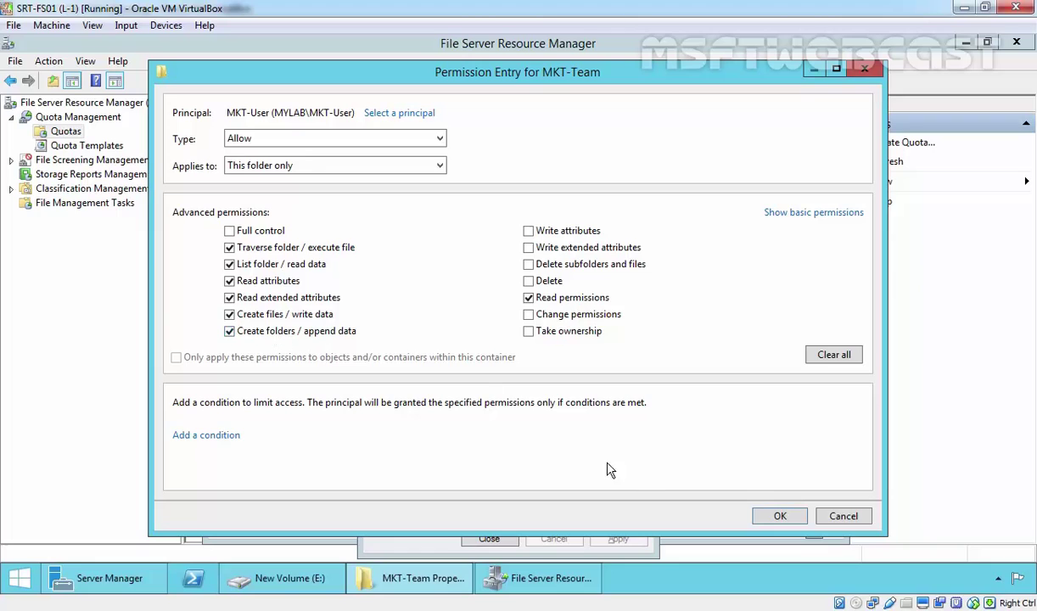
click(779, 516)
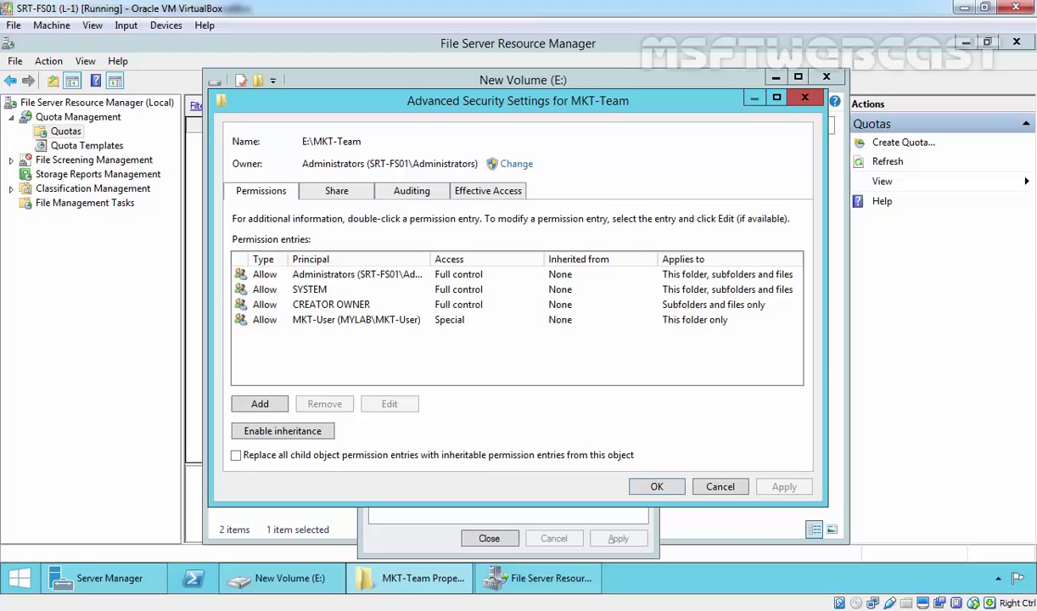
click(656, 486)
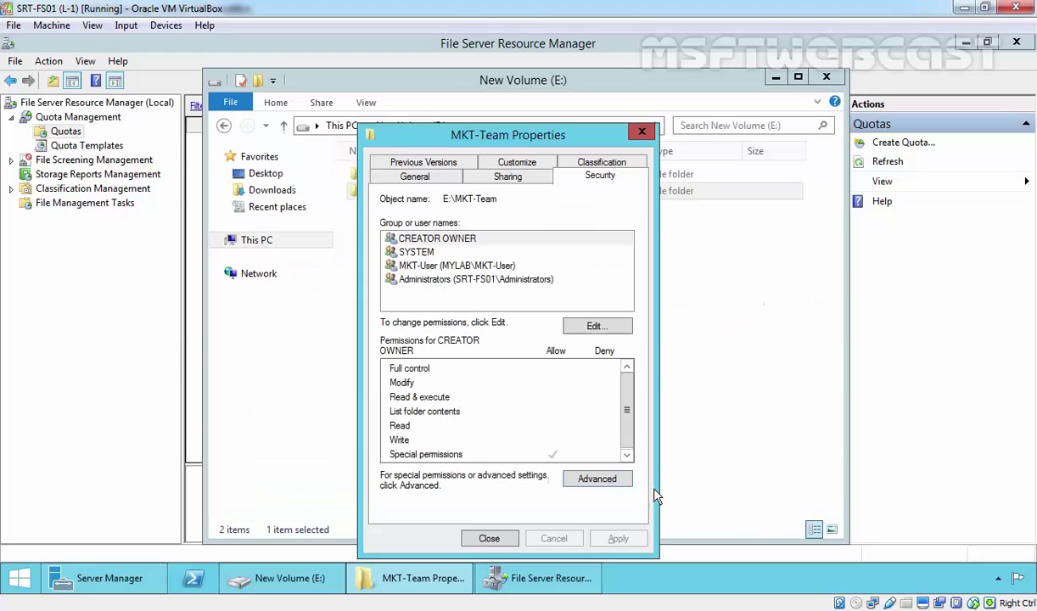
click(489, 538)
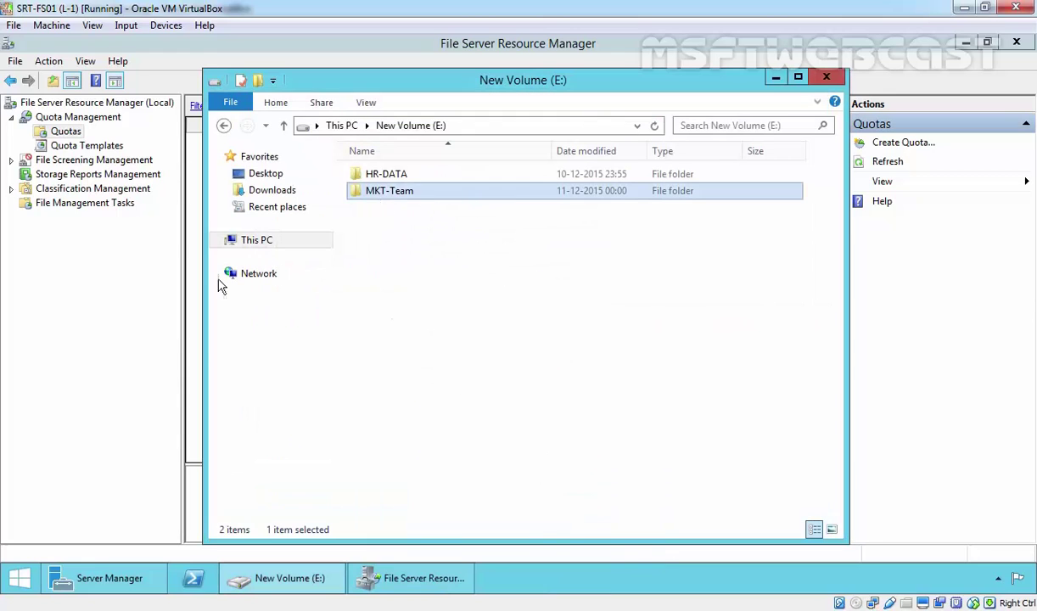
Start a new quota and set its path to E:\MKT-Team
click(207, 227)
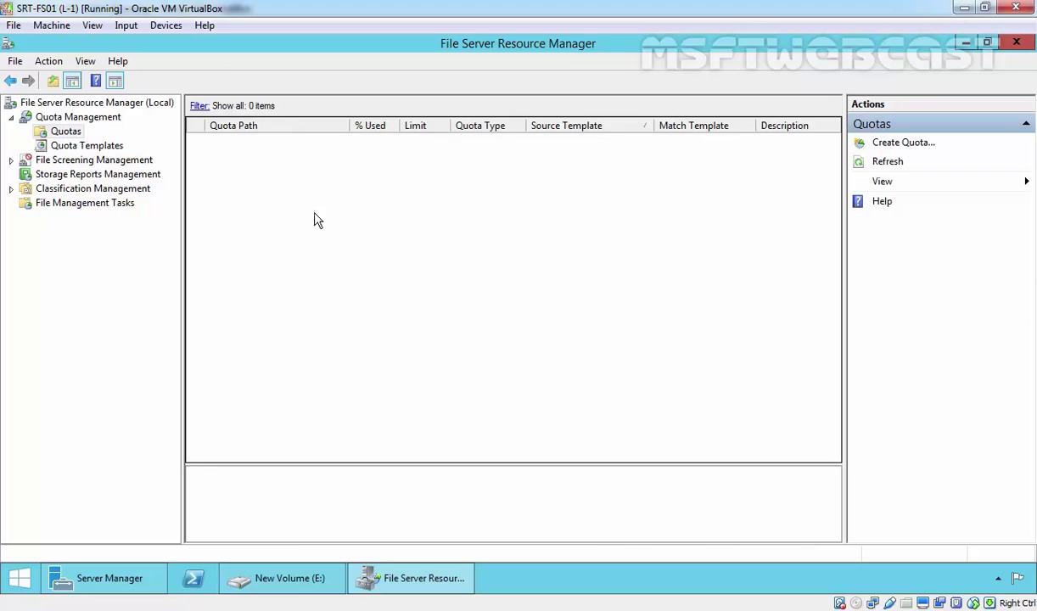
right_click(66, 134)
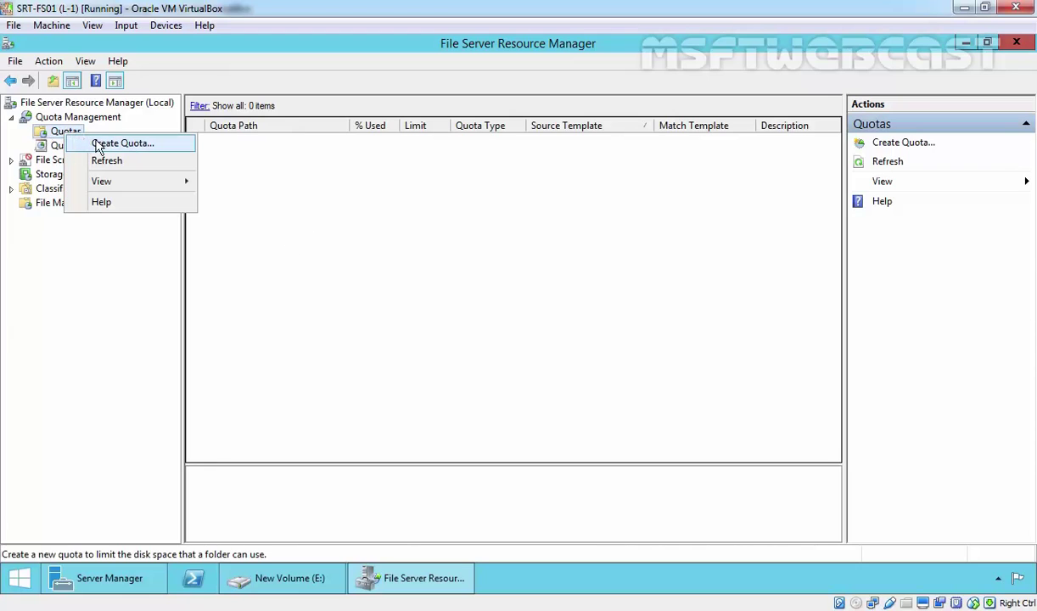
click(166, 145)
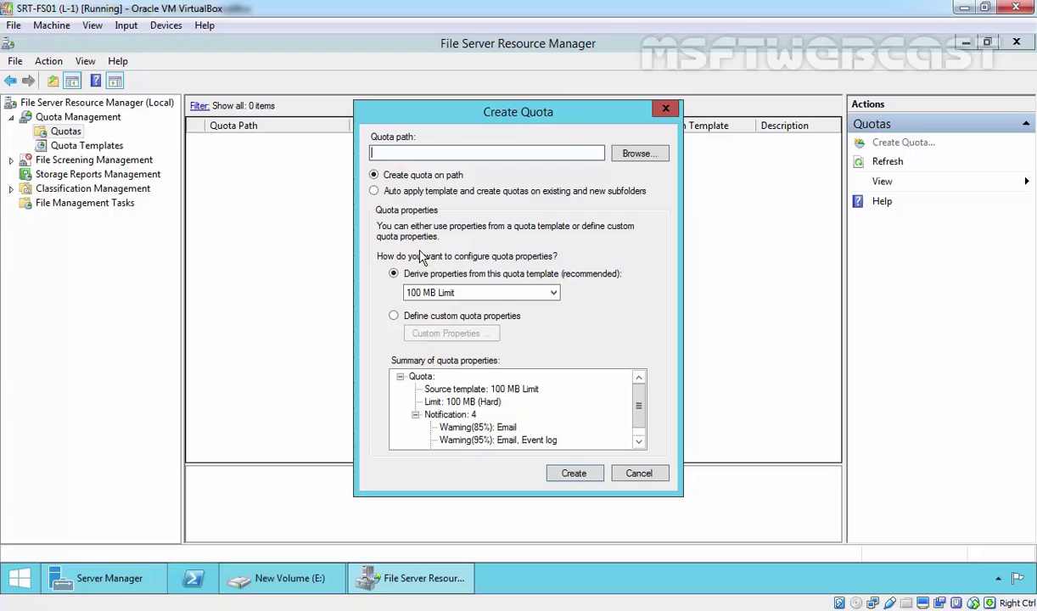
click(627, 155)
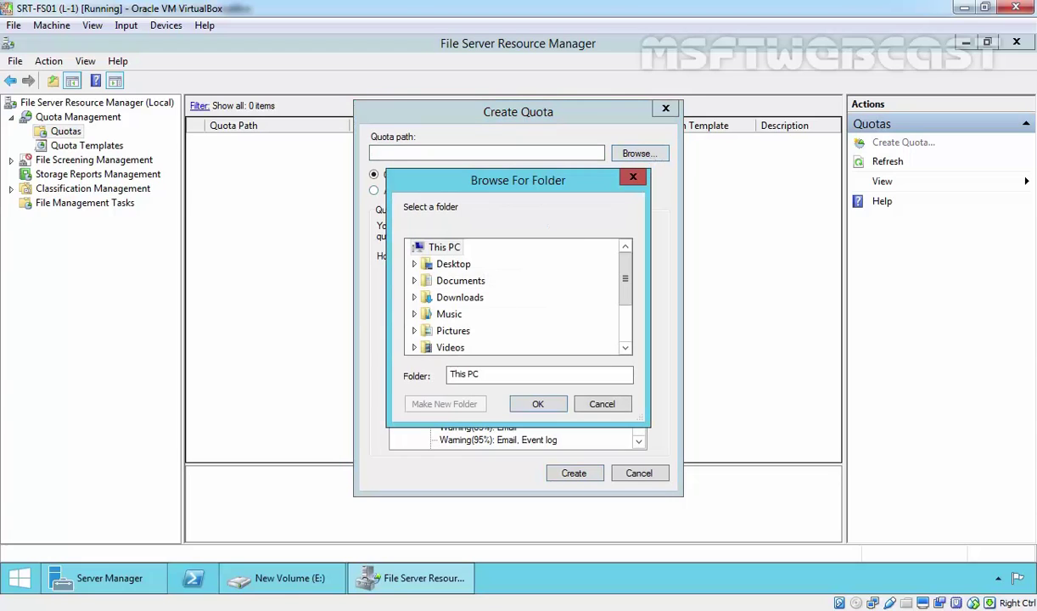
scroll(628, 294, down, 1)
click(472, 325)
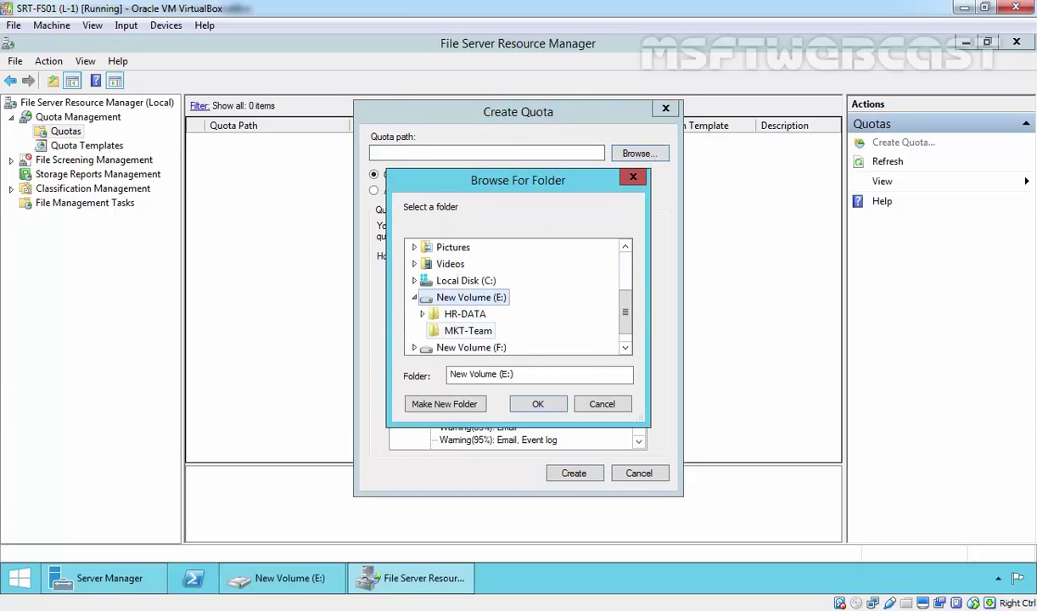
click(469, 331)
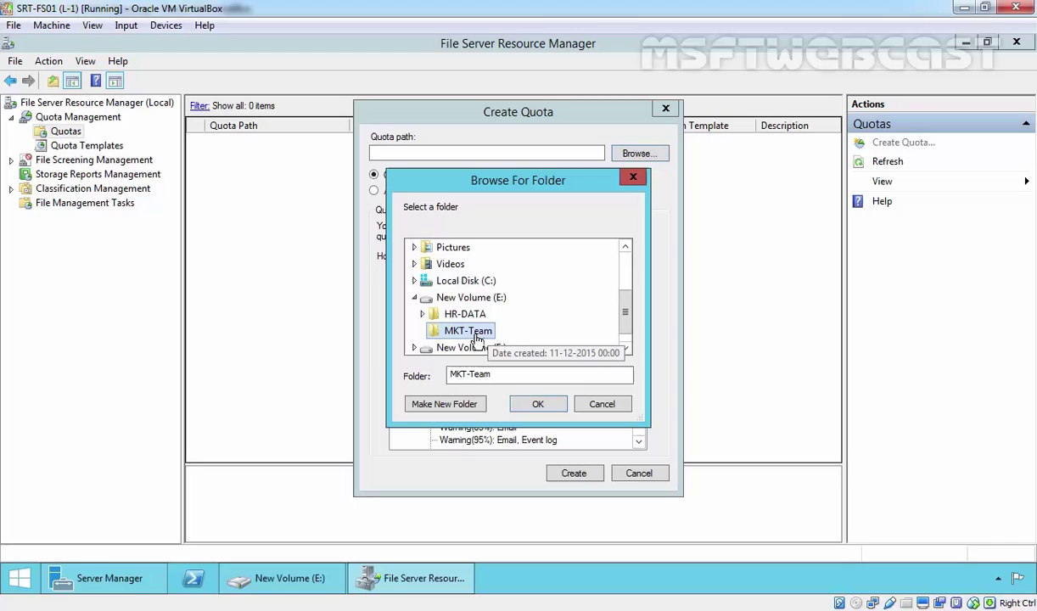
click(537, 404)
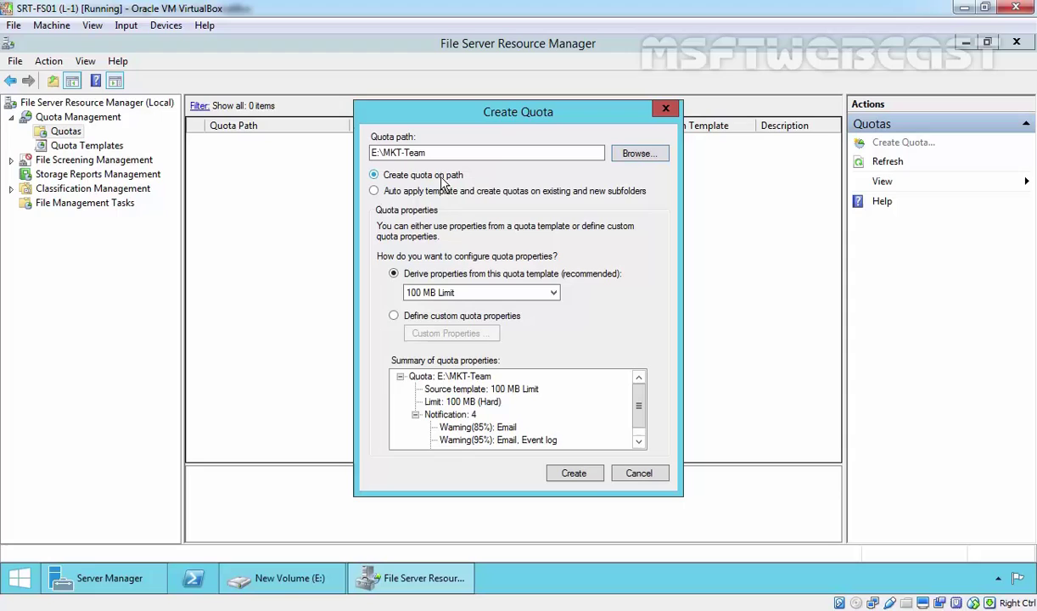
Keep a single quota on the path, base it on Mylab_Quota, and create it
click(394, 194)
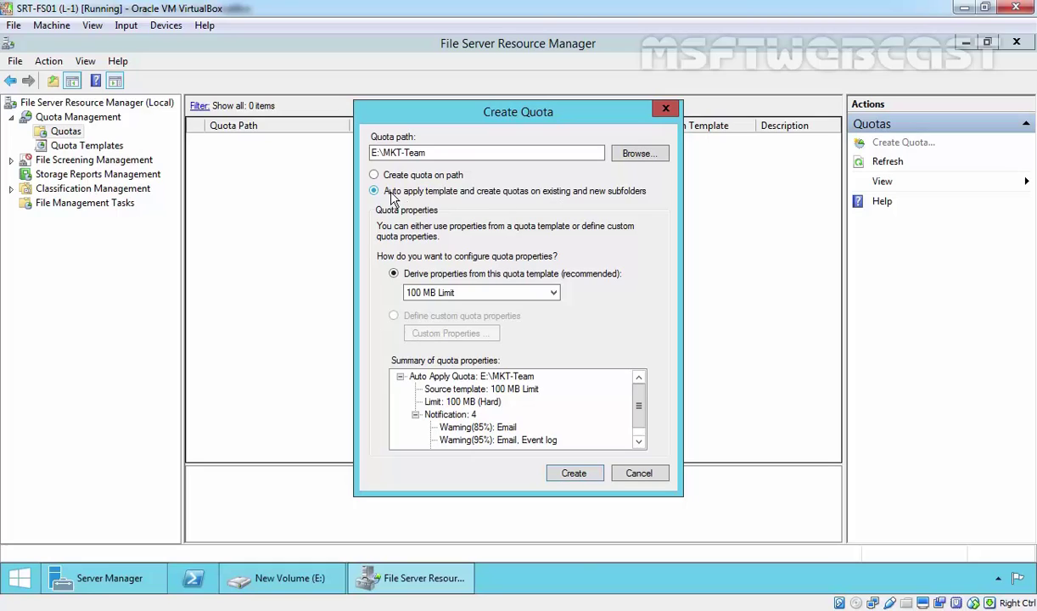
click(377, 174)
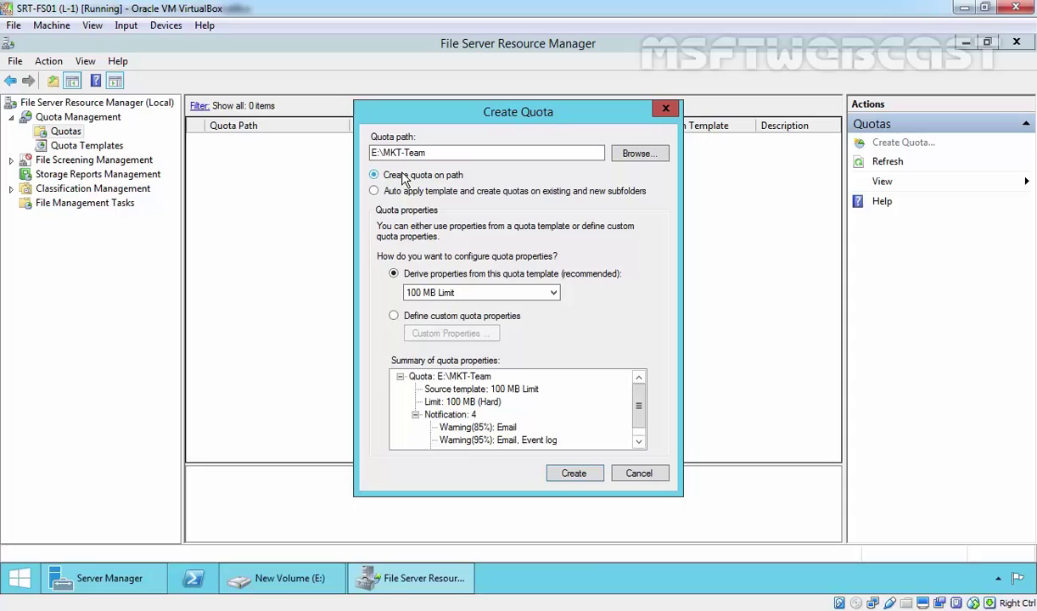
click(389, 192)
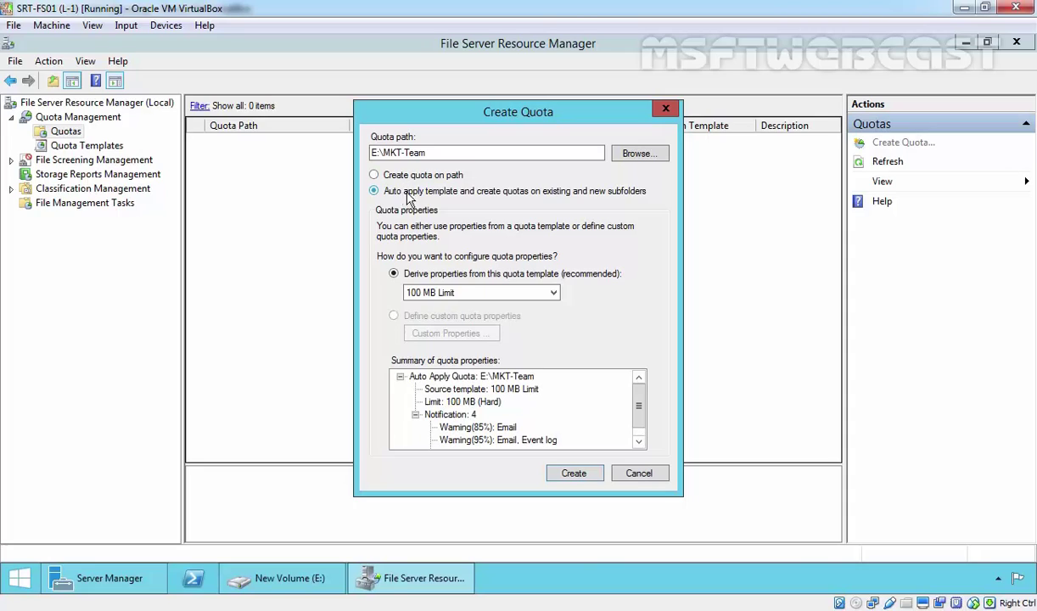
click(387, 176)
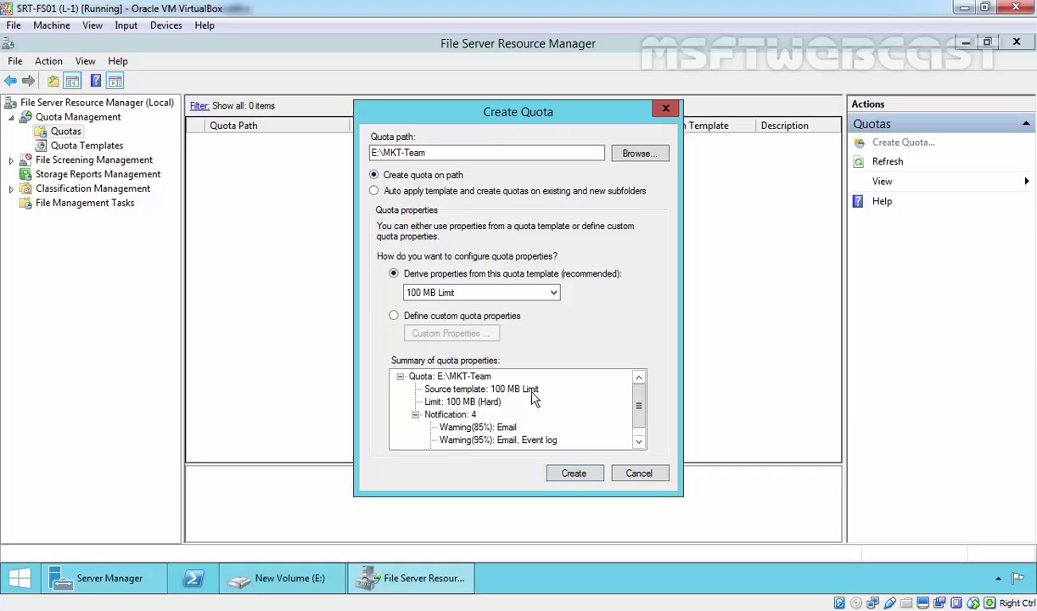
click(479, 292)
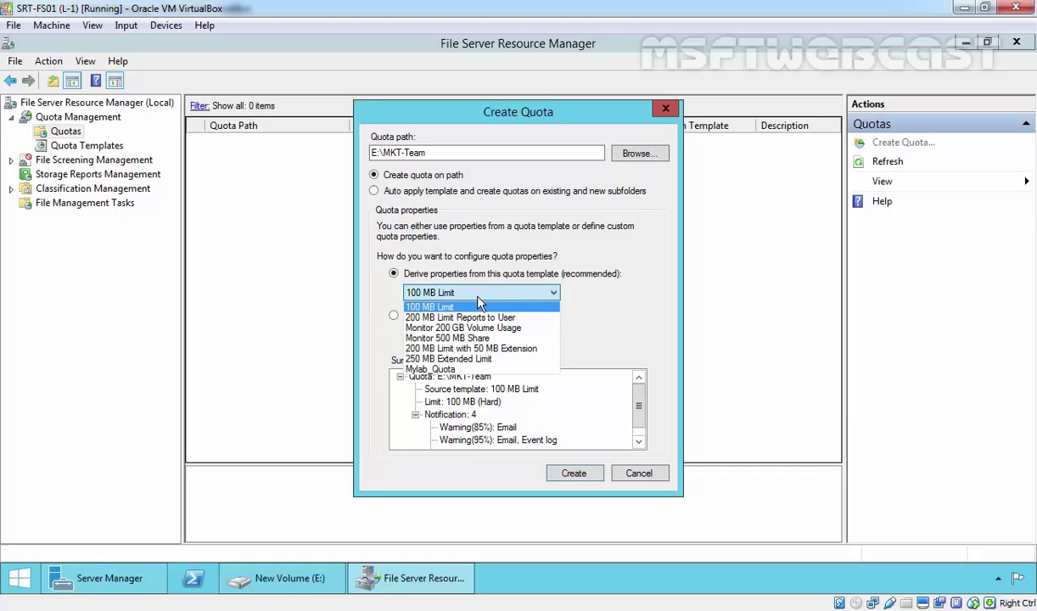
click(438, 370)
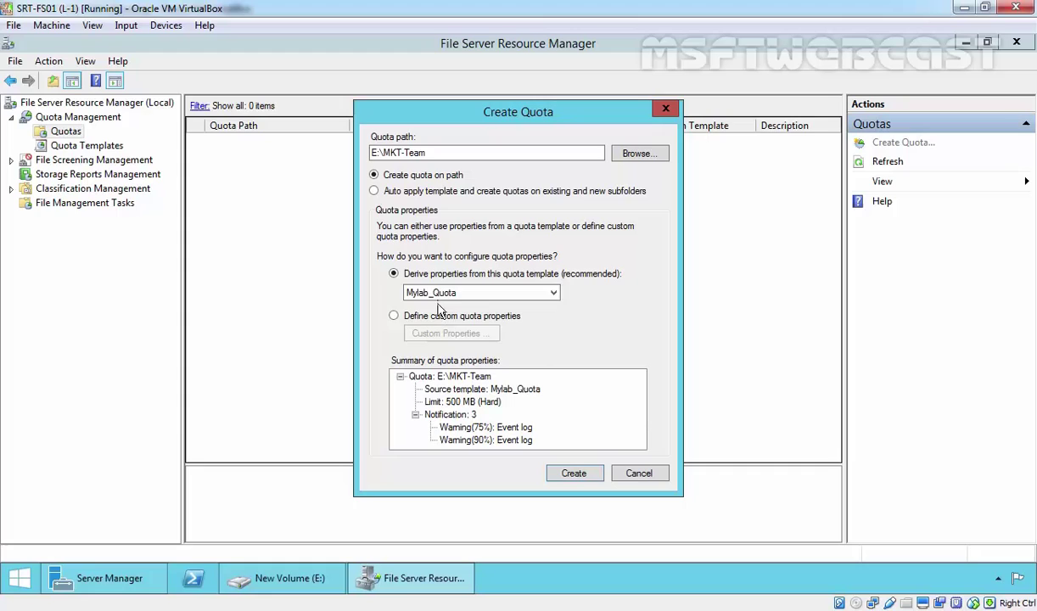
click(581, 478)
click(225, 172)
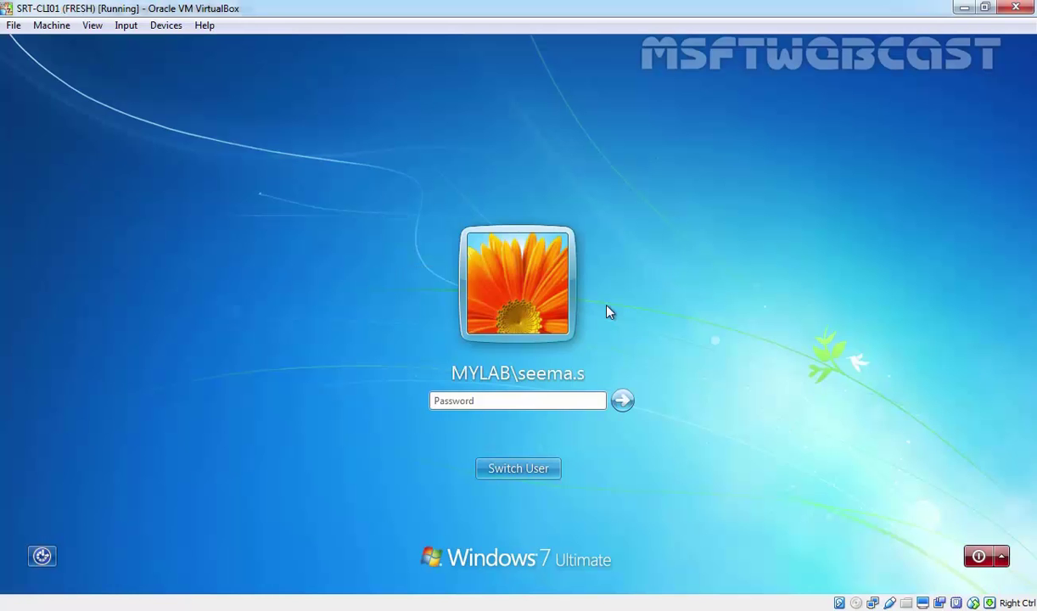
Sign in with a different domain user account and its password
click(514, 467)
click(583, 359)
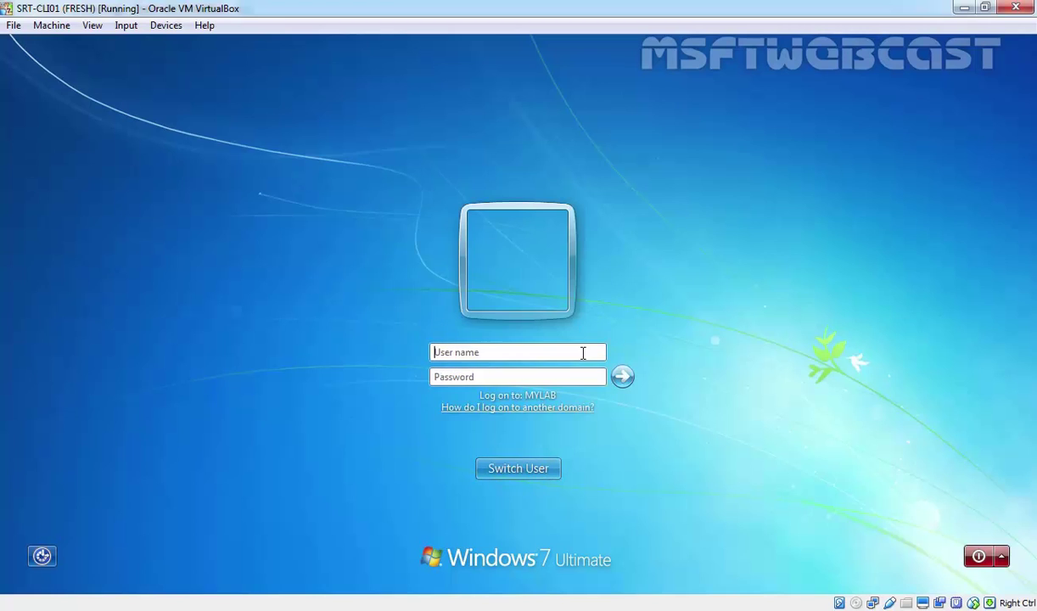
text(rakesh.j)
key(Tab)
text(Pa$$w0)
key(Return)
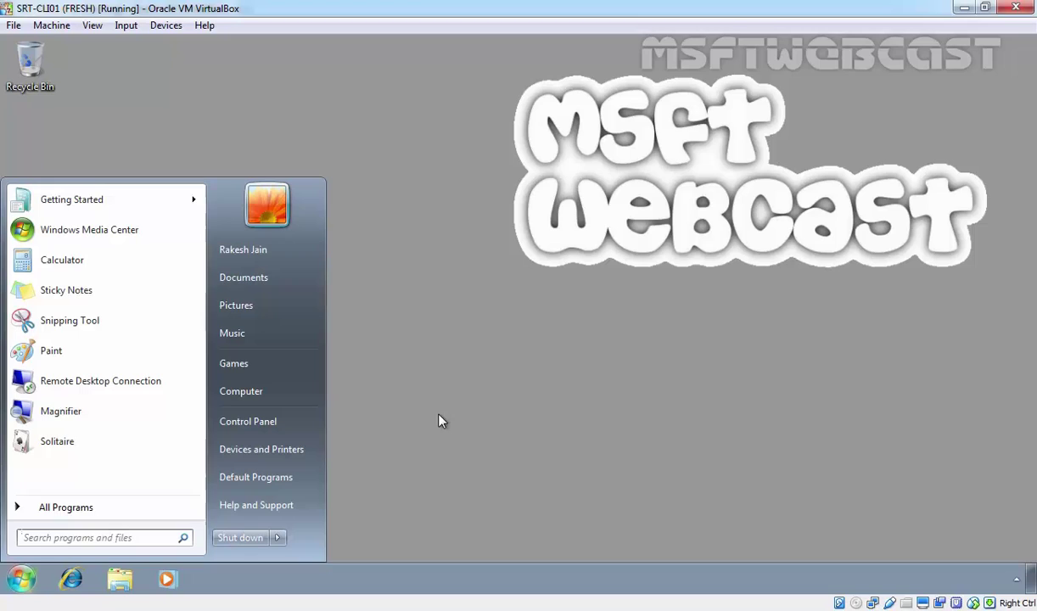
Open the file server's shares at \\192.168.49.11 and map MKT-Team as drive Z:
key(super+r)
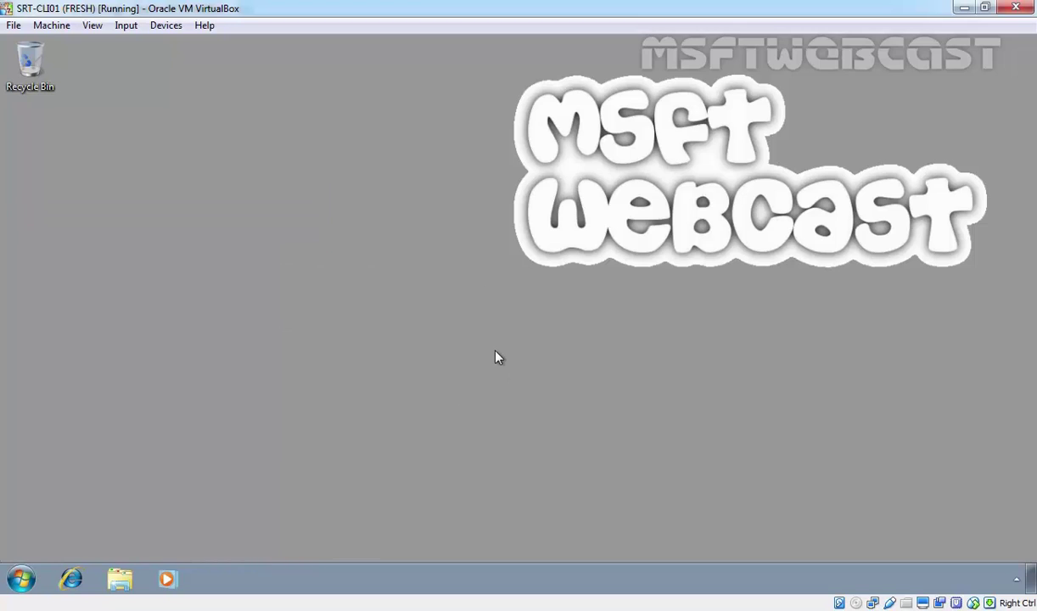
text(\\192.168.49.11)
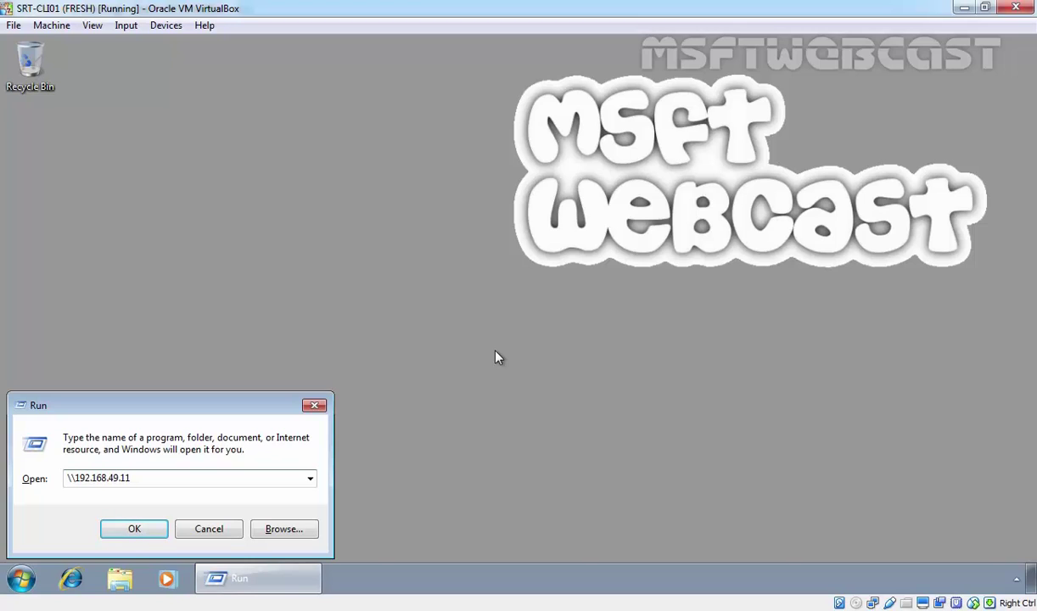
key(Return)
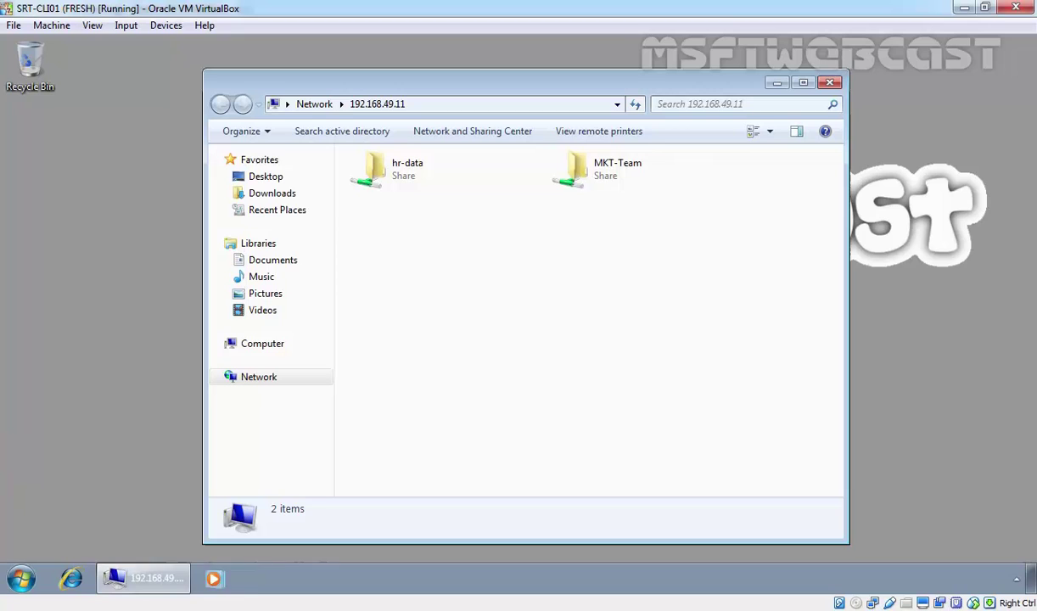
double_click(597, 183)
click(377, 103)
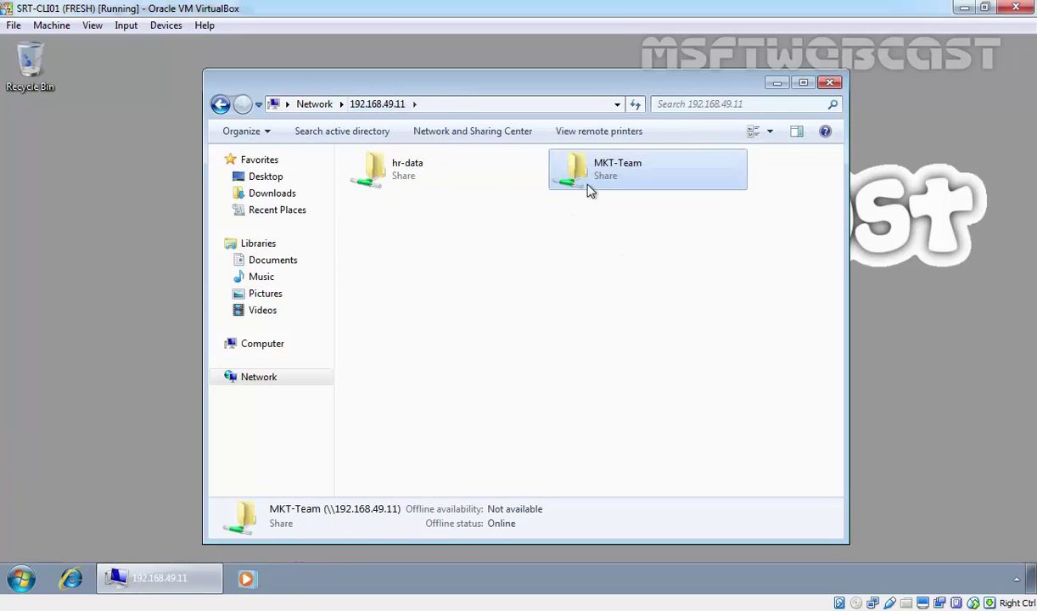
right_click(597, 160)
click(638, 252)
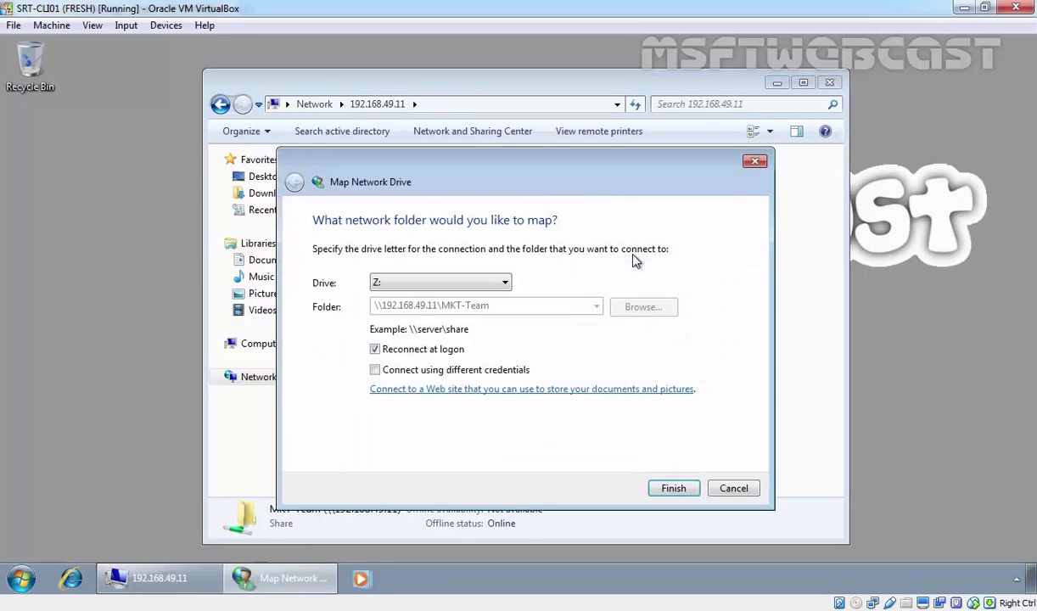
click(671, 489)
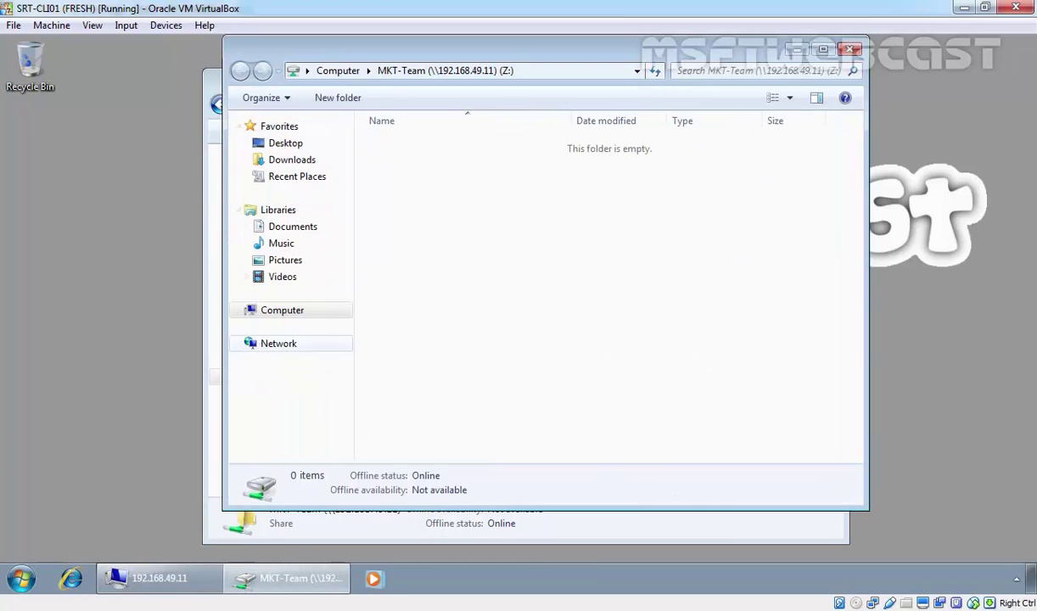
Check the Z: drive under Computer, then disconnect it and close the window
click(282, 309)
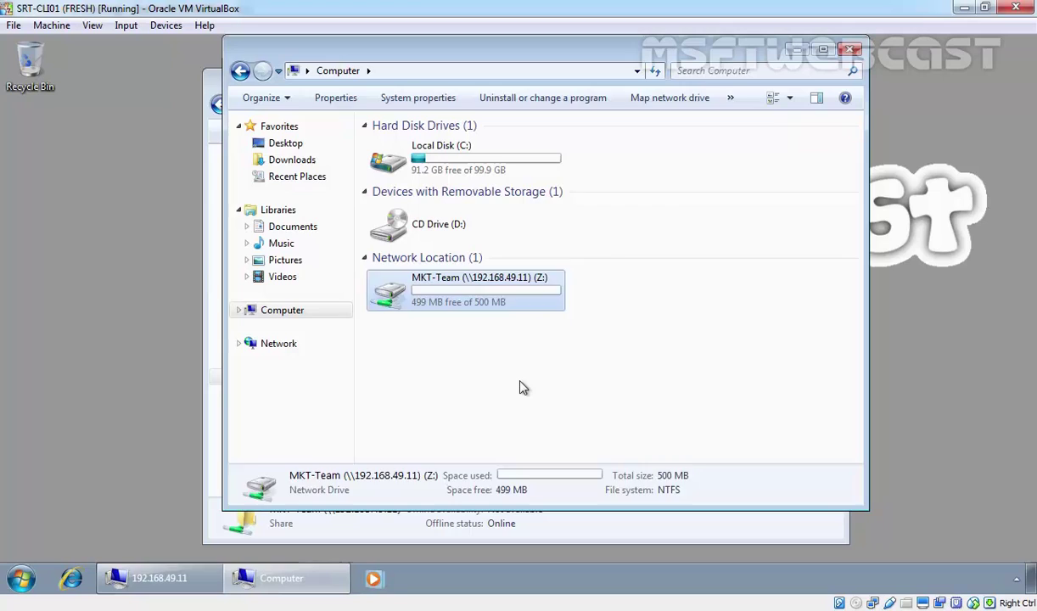
drag(563, 362, 430, 309)
right_click(475, 312)
click(527, 399)
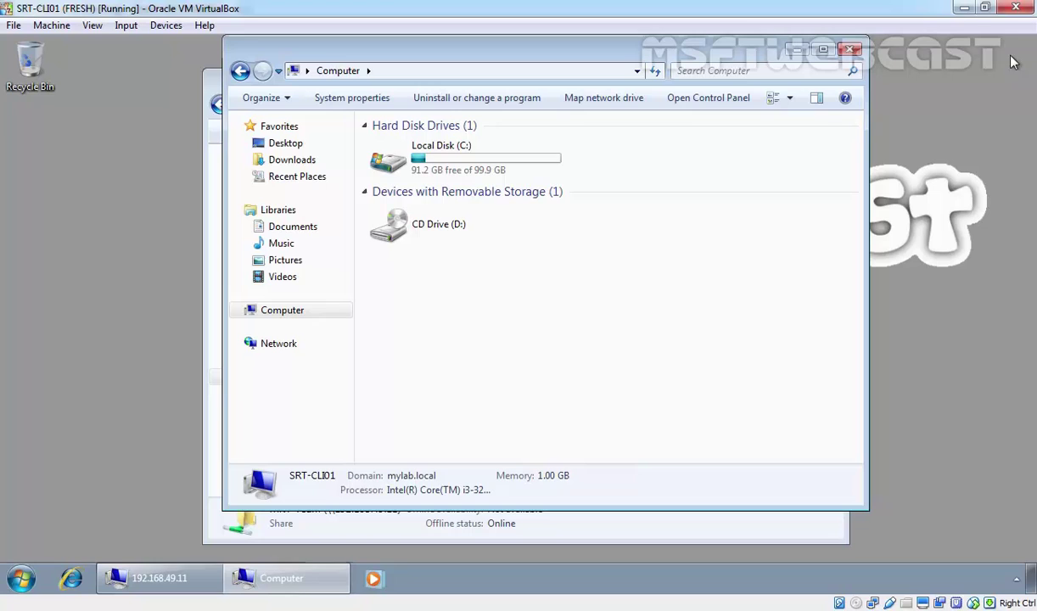
click(851, 50)
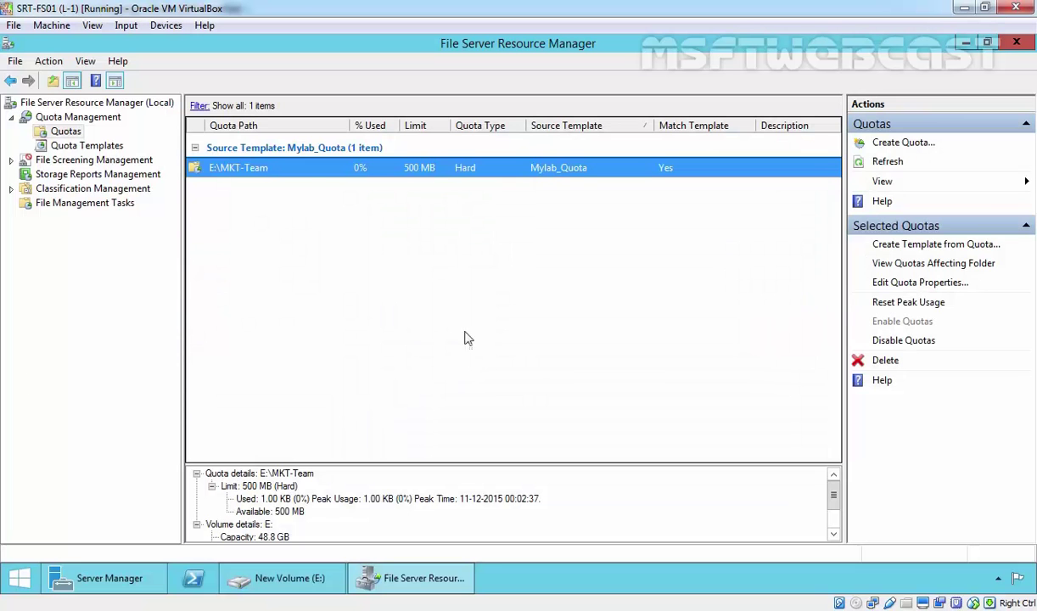
Disable the E:\MKT-Team quota, then delete it, confirming both prompts with Yes
right_click(306, 168)
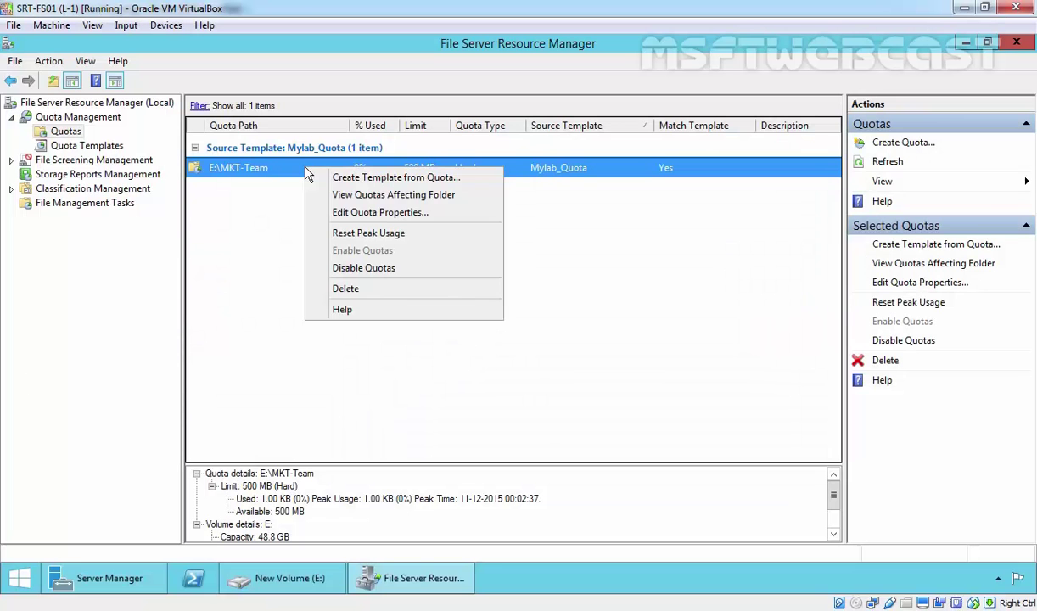
click(357, 268)
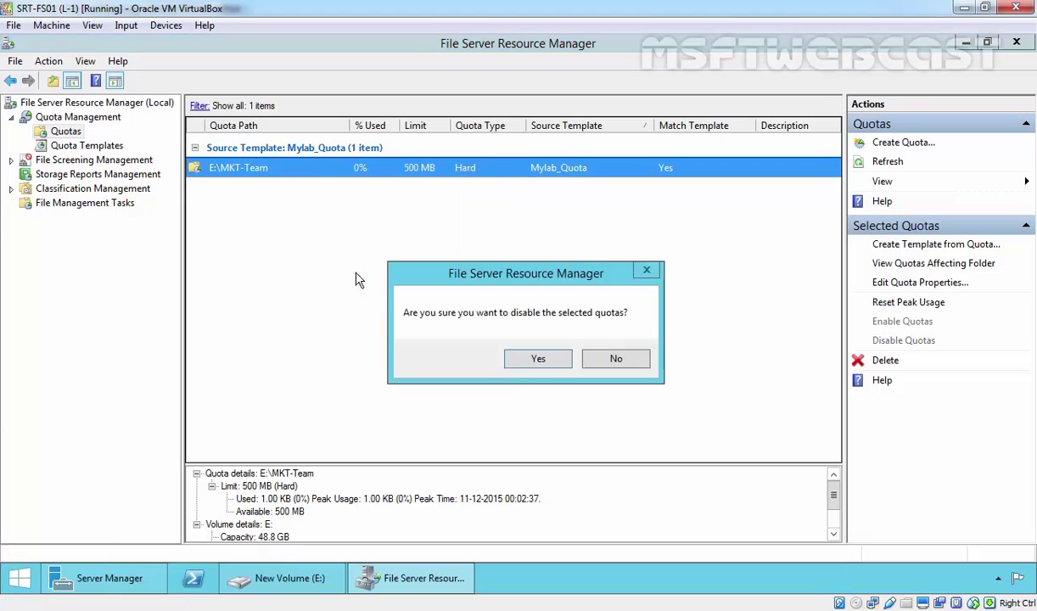
click(530, 360)
right_click(257, 167)
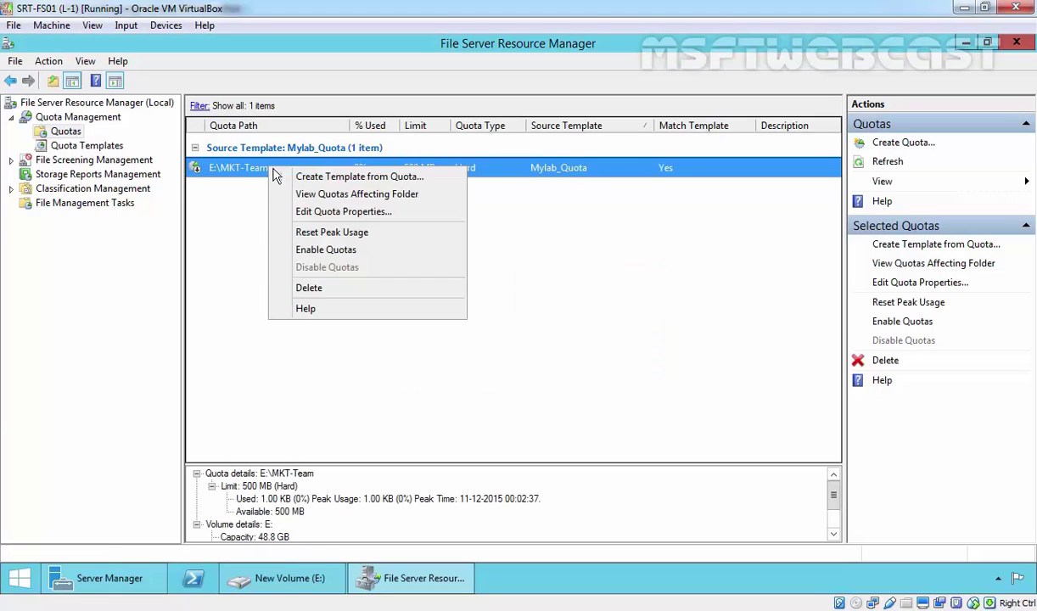
click(352, 275)
click(532, 359)
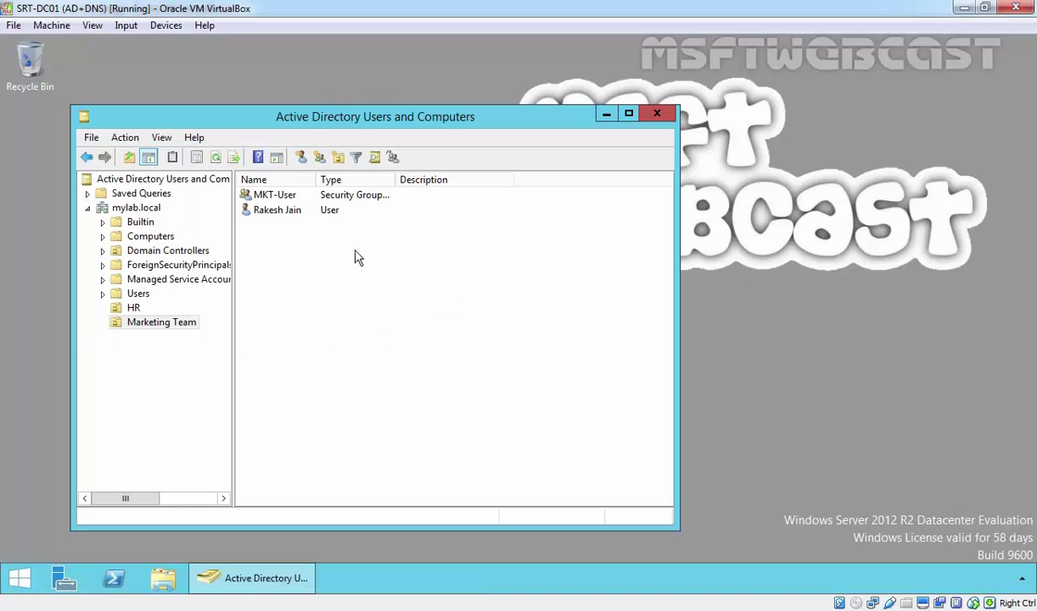
Copy the existing Marketing Team user into a new account, entering its first, last and logon names
right_click(264, 211)
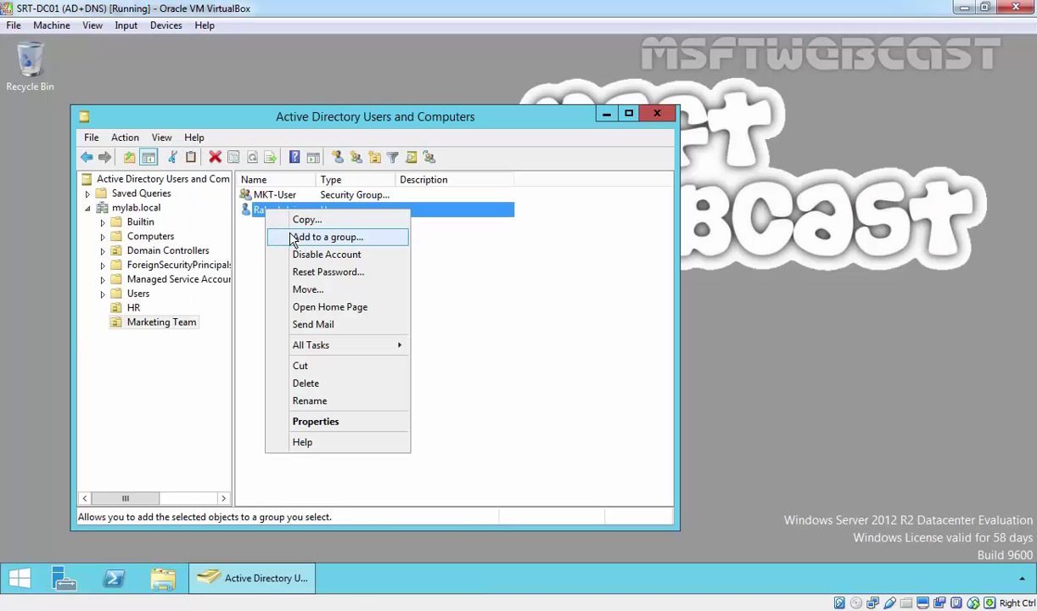
click(304, 220)
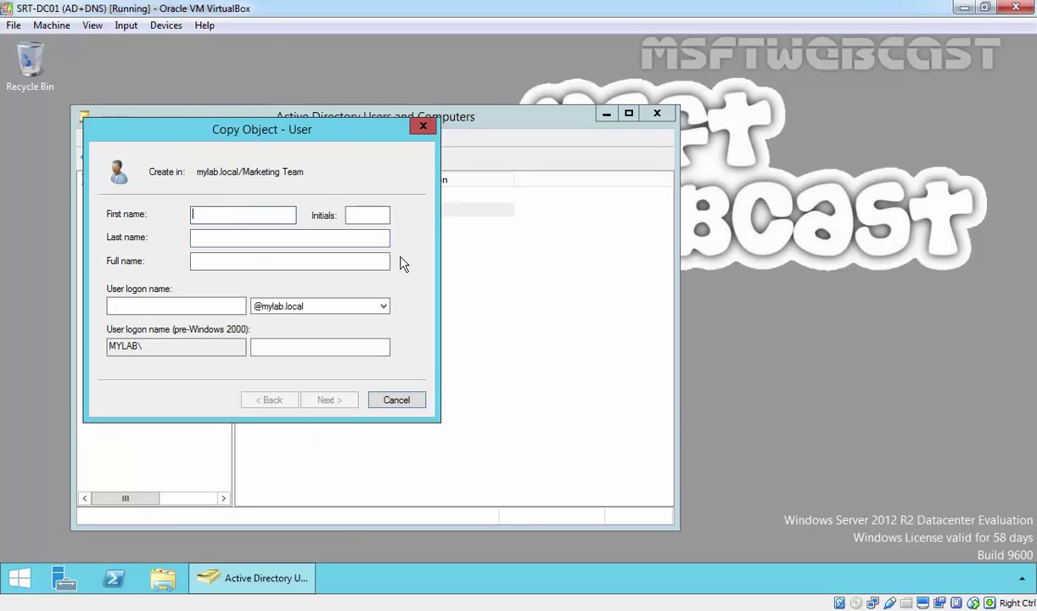
key(Tab)
key(Tab)
key(Tab)
key(Tab)
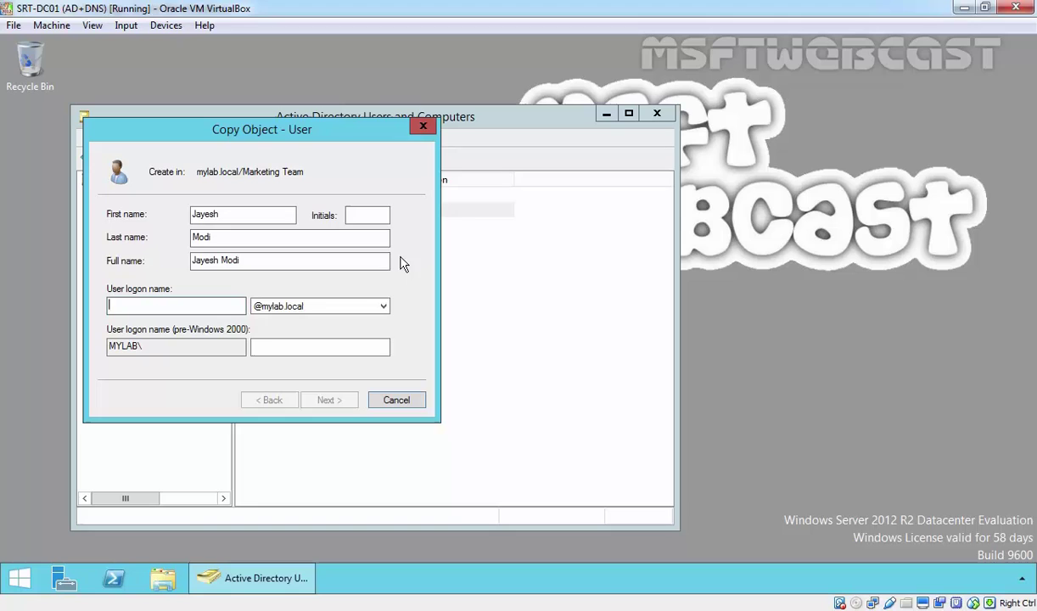
text(jayesh.m)
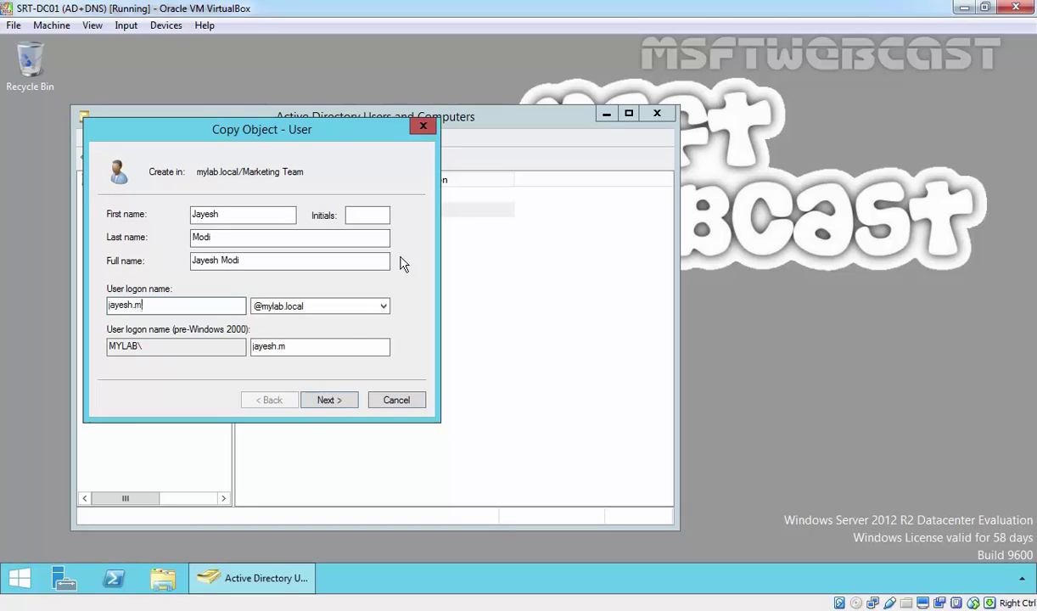
key(Return)
key(Return)
key(Return)
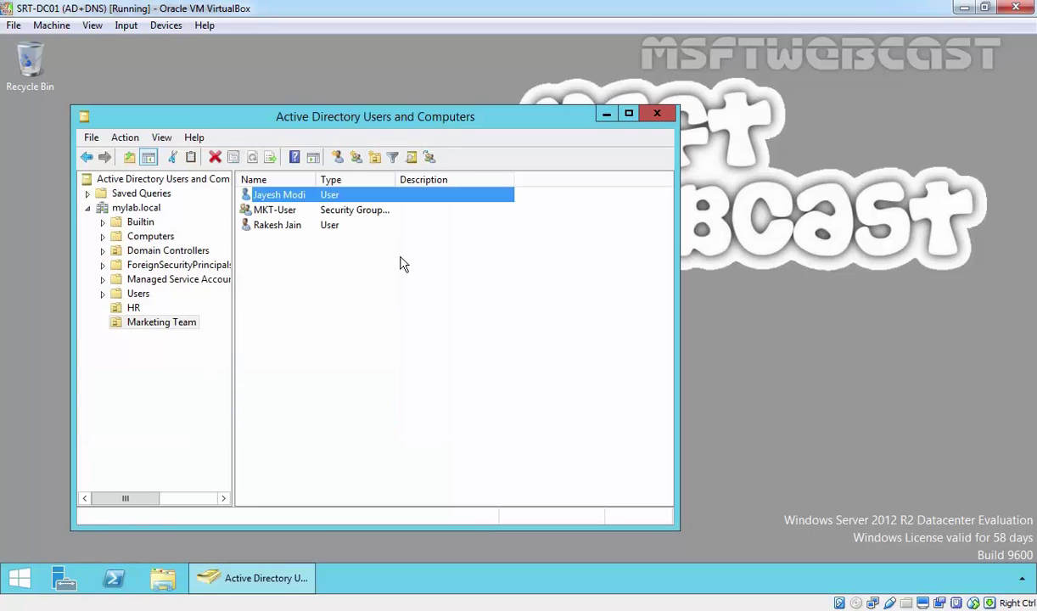
click(281, 243)
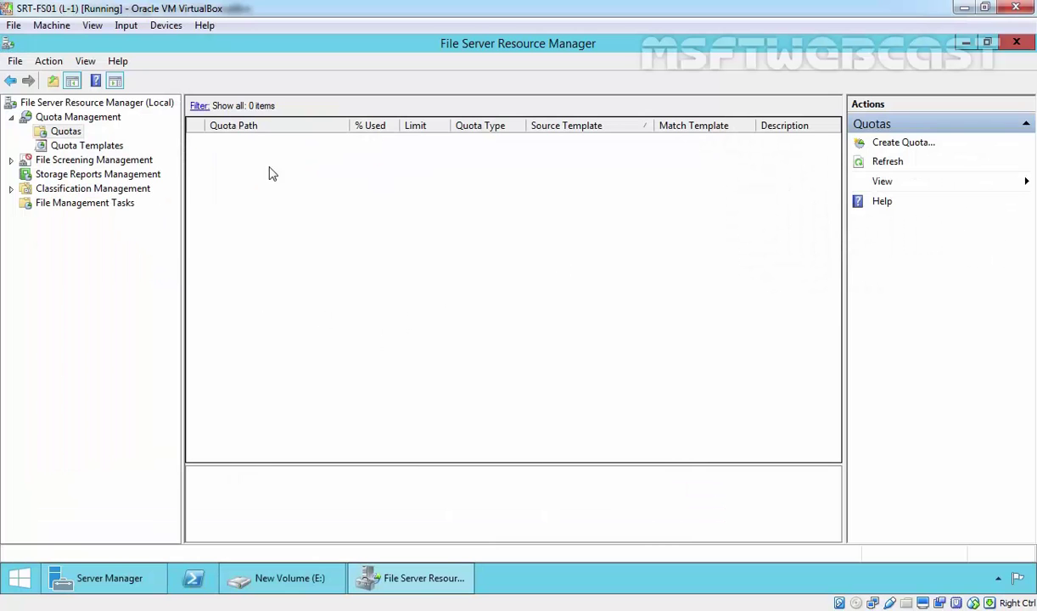
Auto-apply the 100 MB Limit quota template to E:\MKT-Team and all its existing and new subfolders
click(61, 135)
right_click(61, 136)
click(85, 141)
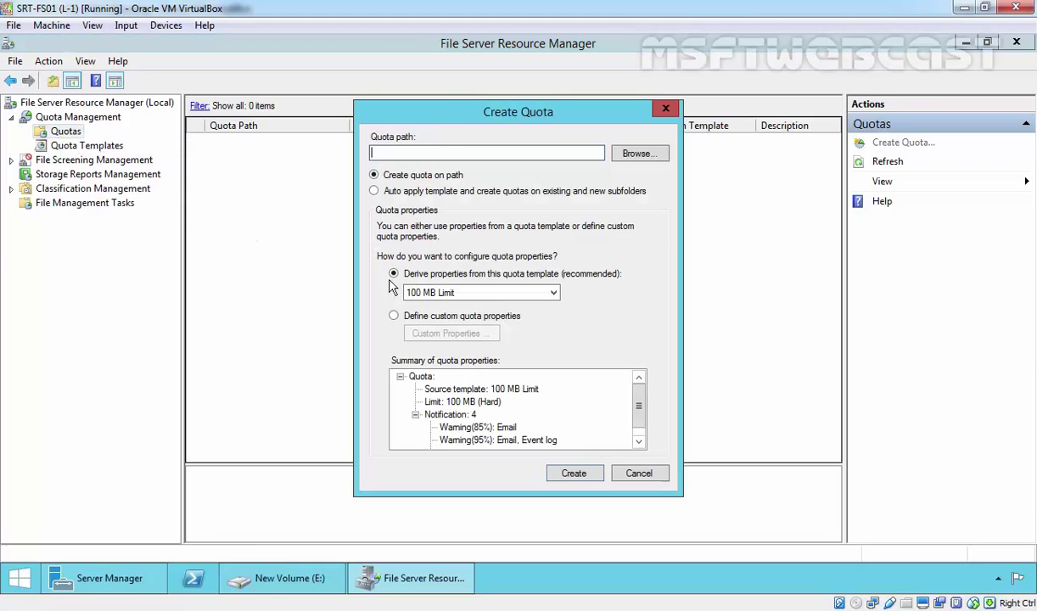
click(636, 156)
drag(631, 291, 626, 309)
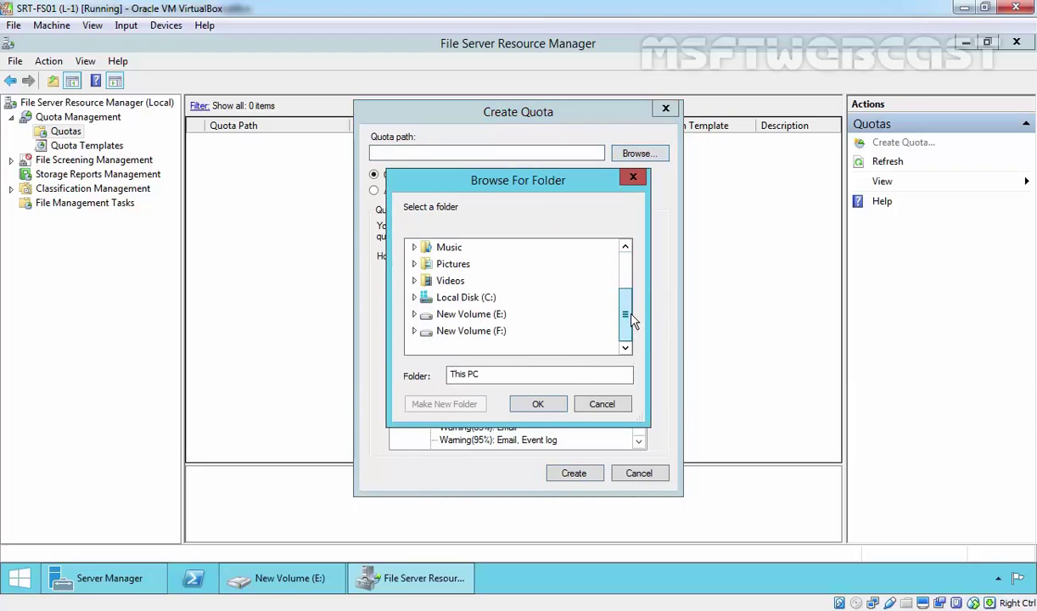
click(467, 324)
click(469, 330)
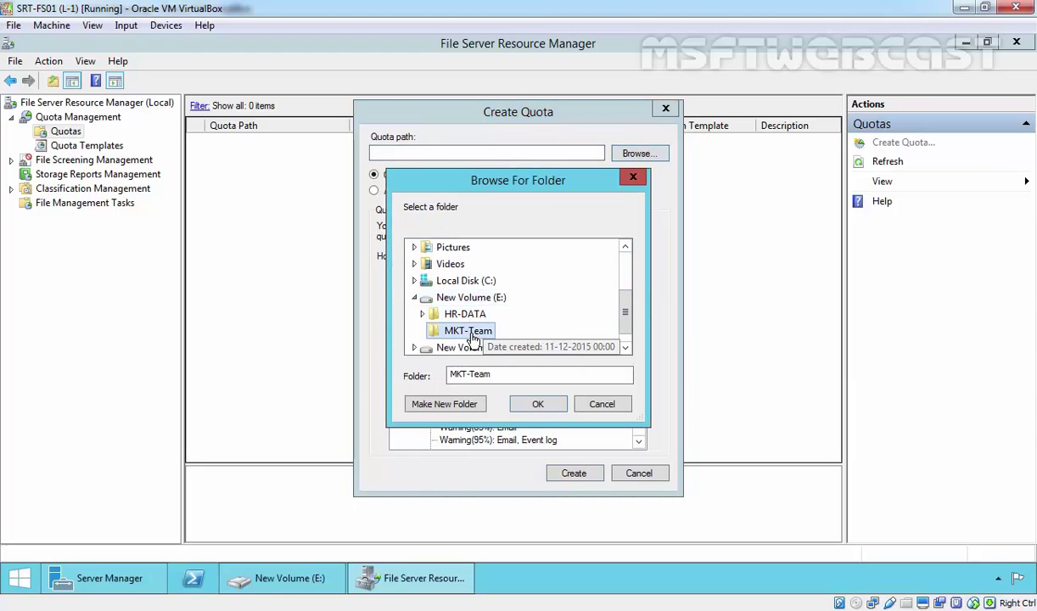
click(517, 403)
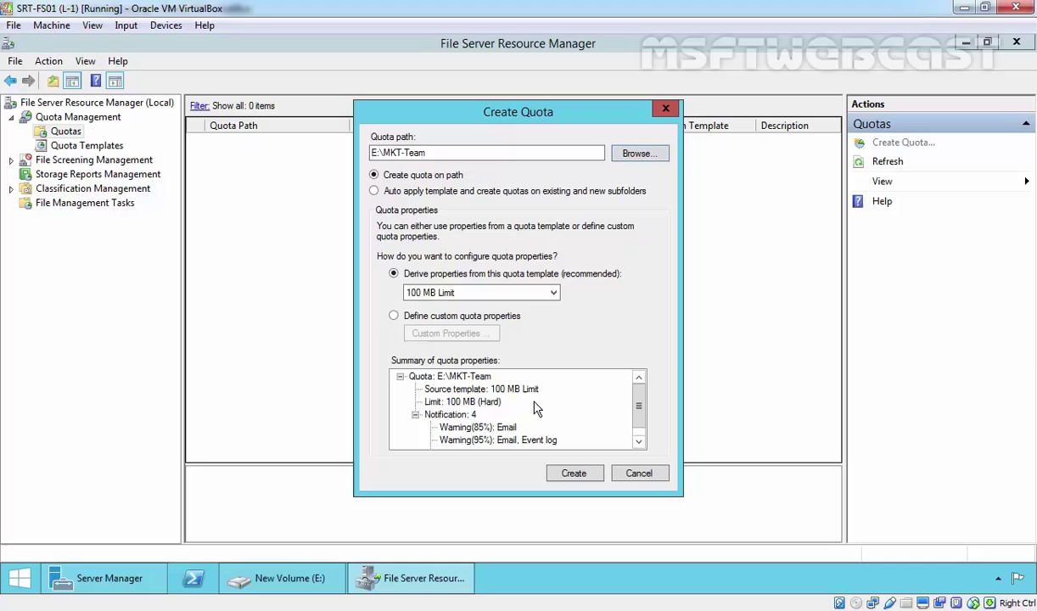
click(374, 190)
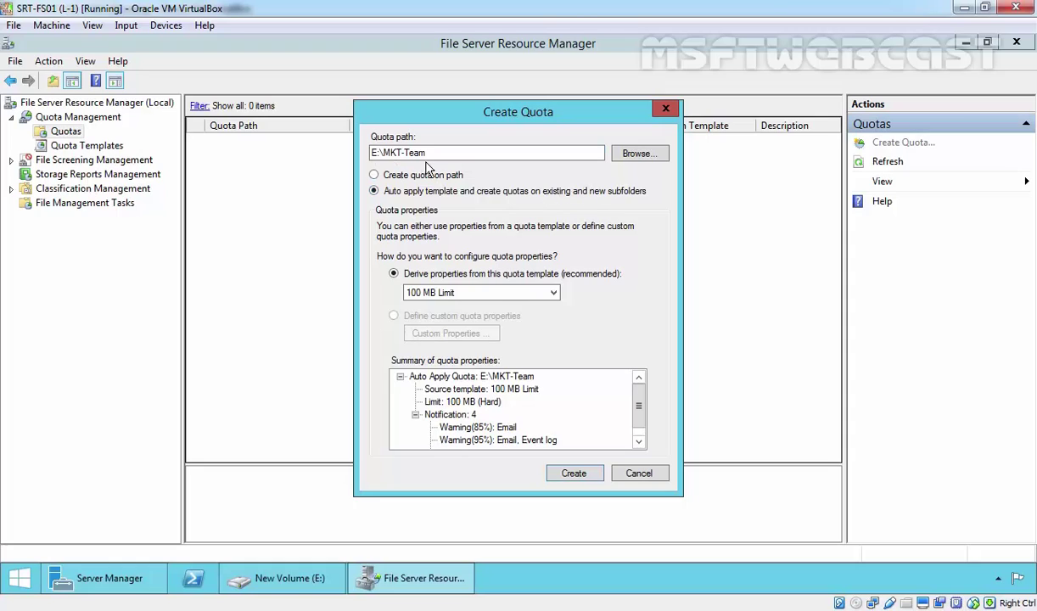
click(573, 474)
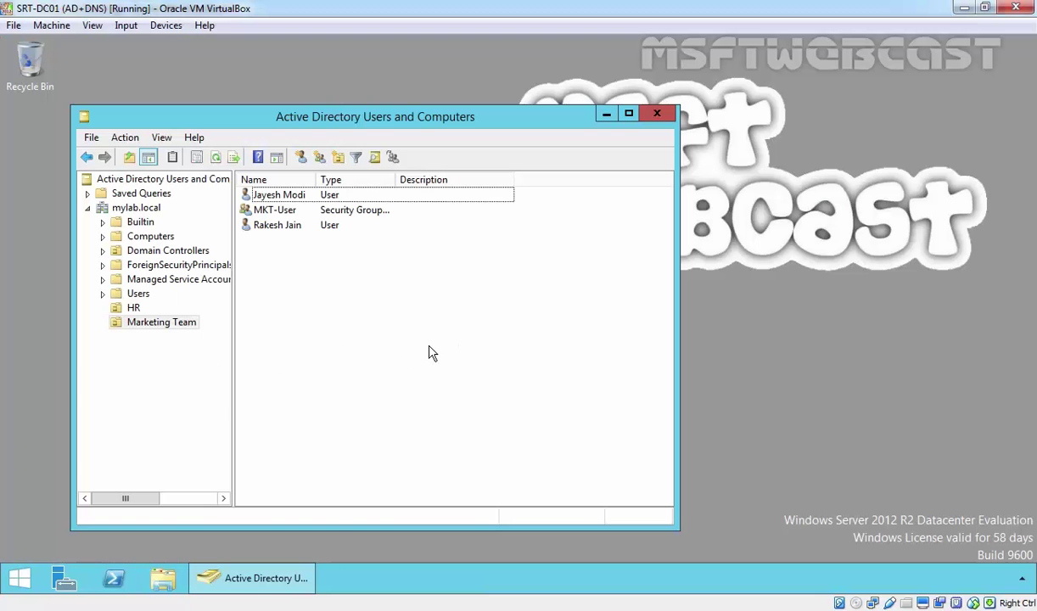
Open the MKT-Team share on \\192.168.49.11 and copy its network path from the address bar
key(super+r)
text(\\192.168.)
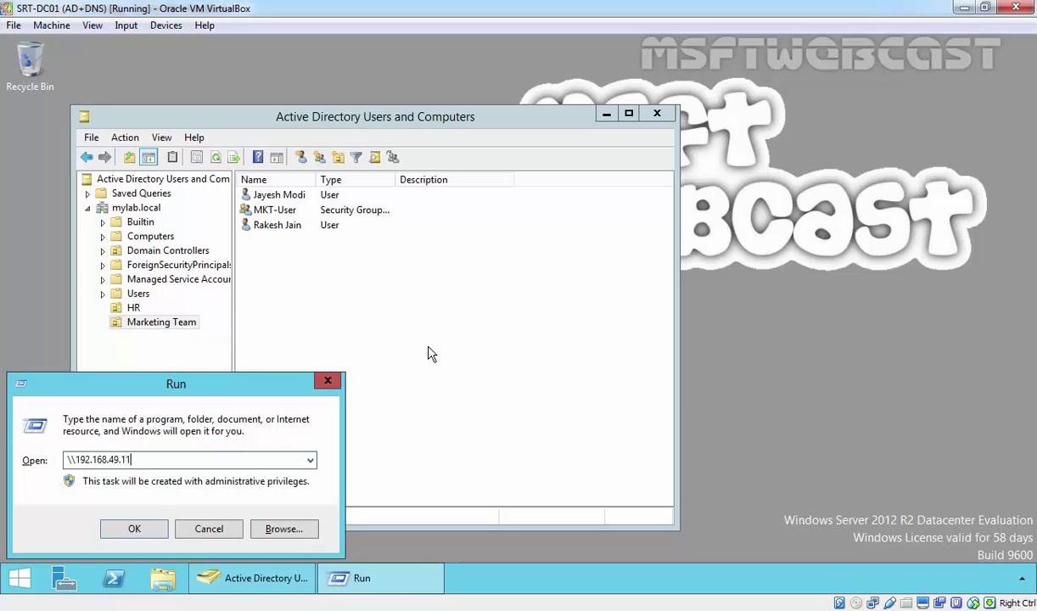
key(Return)
key(Right)
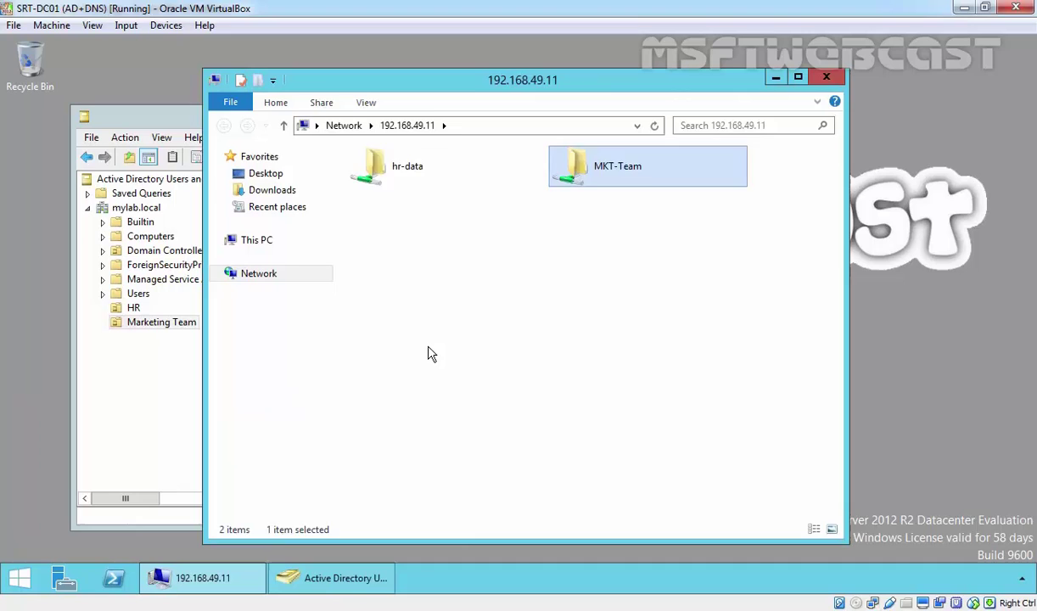
key(Return)
key(alt+d)
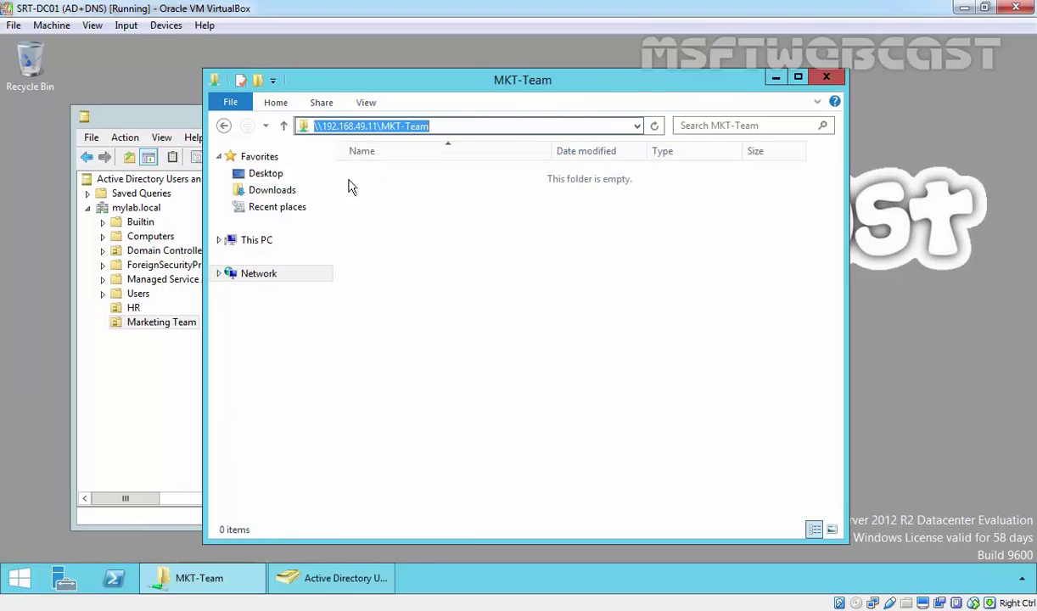
right_click(374, 125)
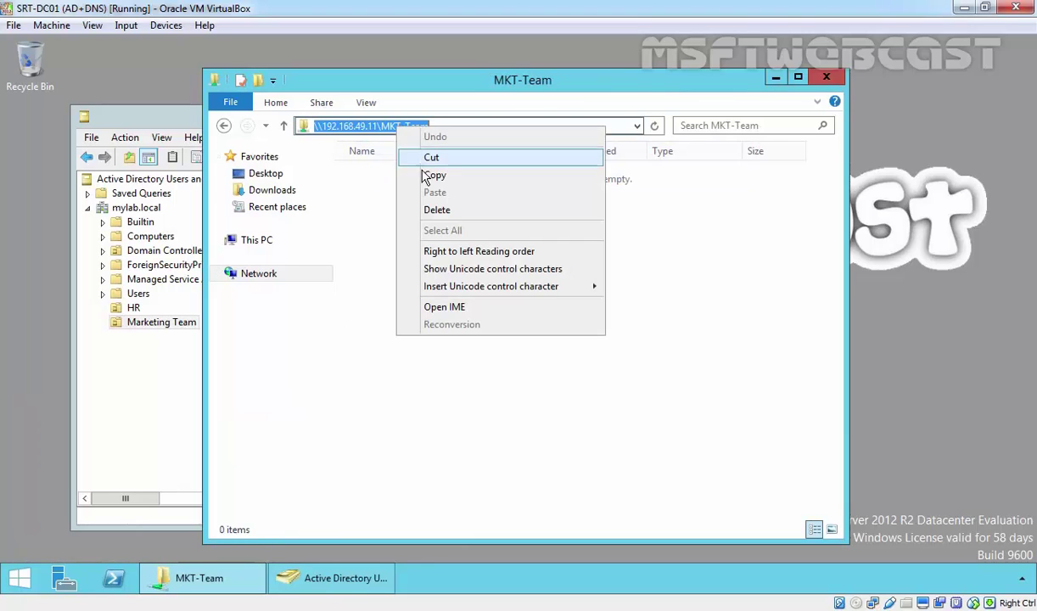
click(421, 176)
Close the share window and open the shared Profile properties for both Marketing Team users
click(825, 78)
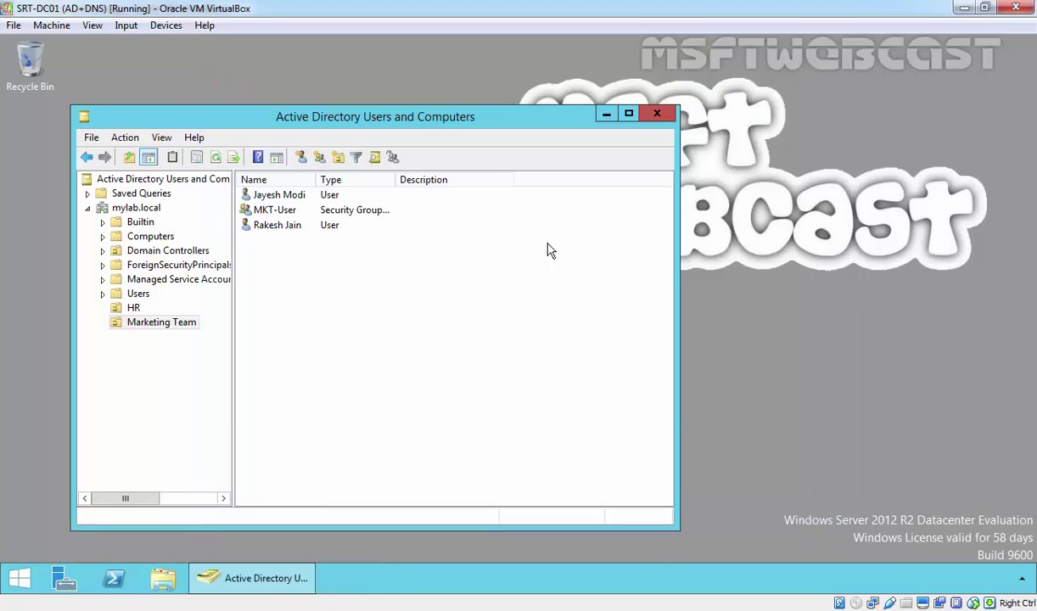
click(288, 227)
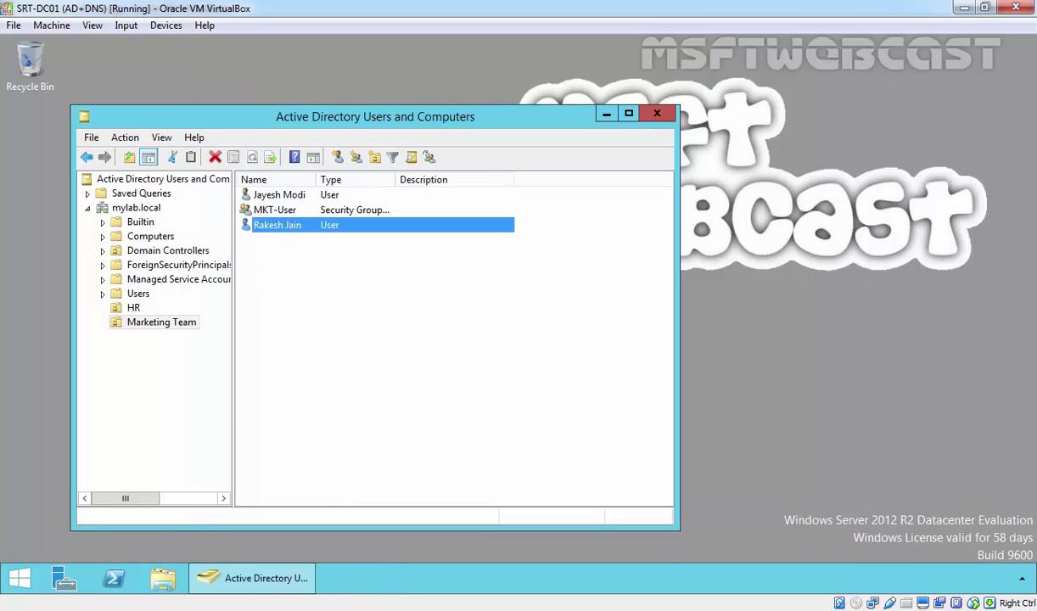
ctrl+click(266, 193)
right_click(272, 196)
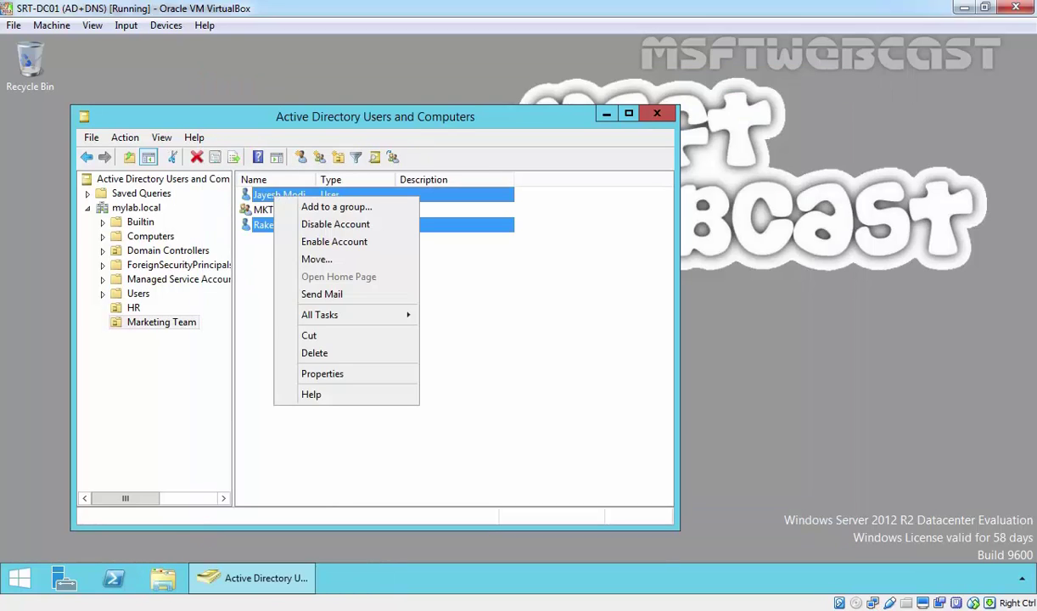
click(336, 375)
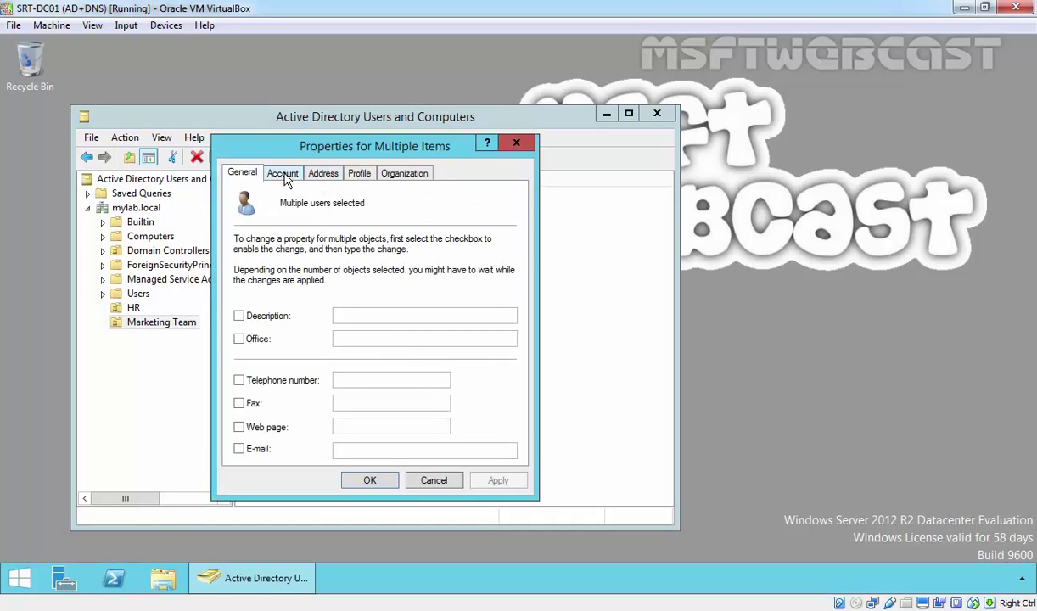
click(348, 174)
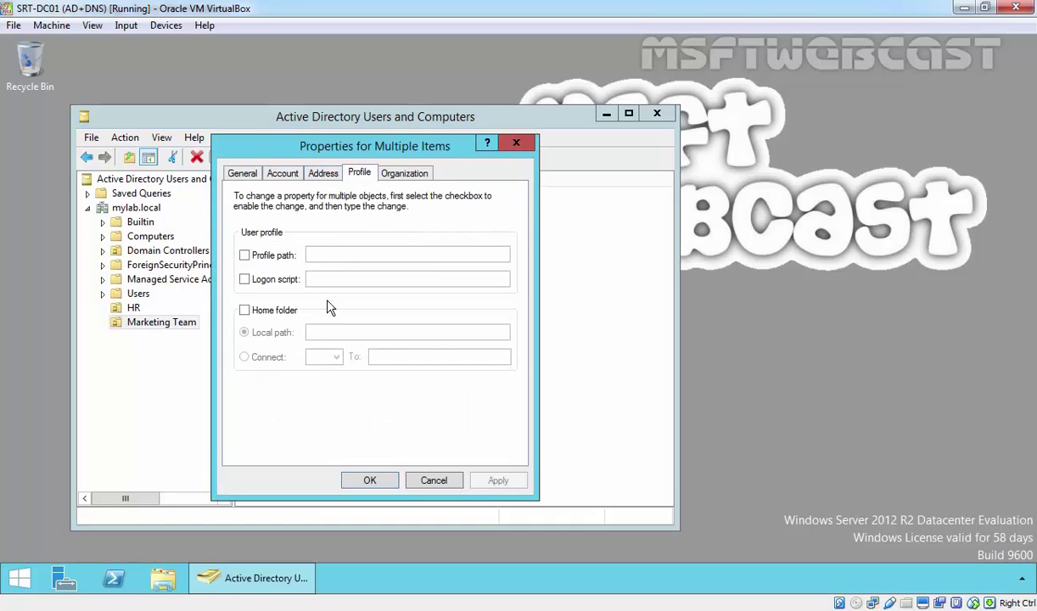
Connect drive H: to \\192.168.49.11\MKT-Team\%username% as their home folder and apply
click(264, 311)
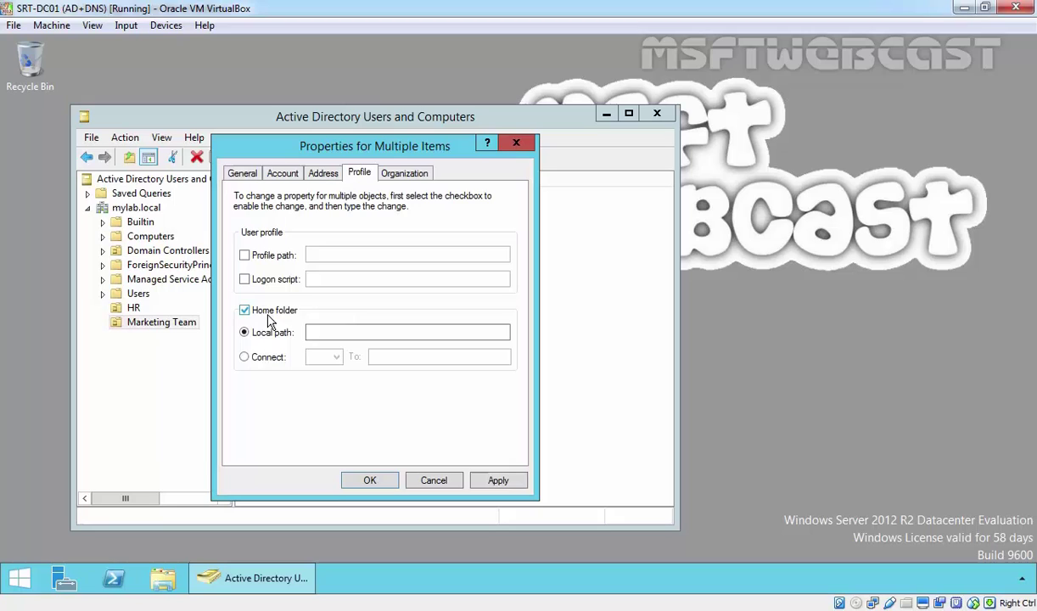
click(245, 357)
click(323, 360)
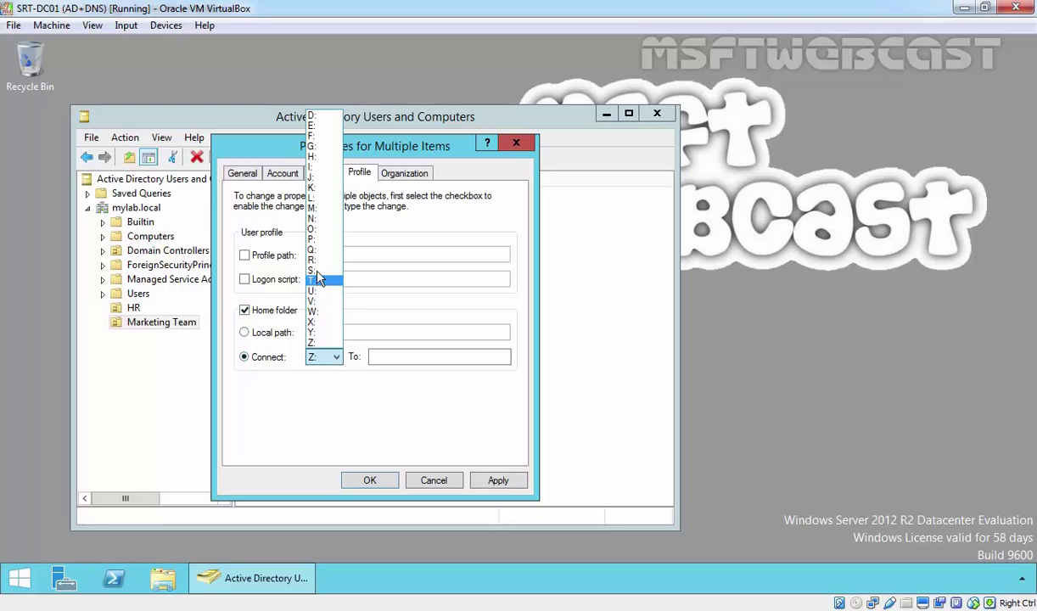
click(313, 157)
click(396, 354)
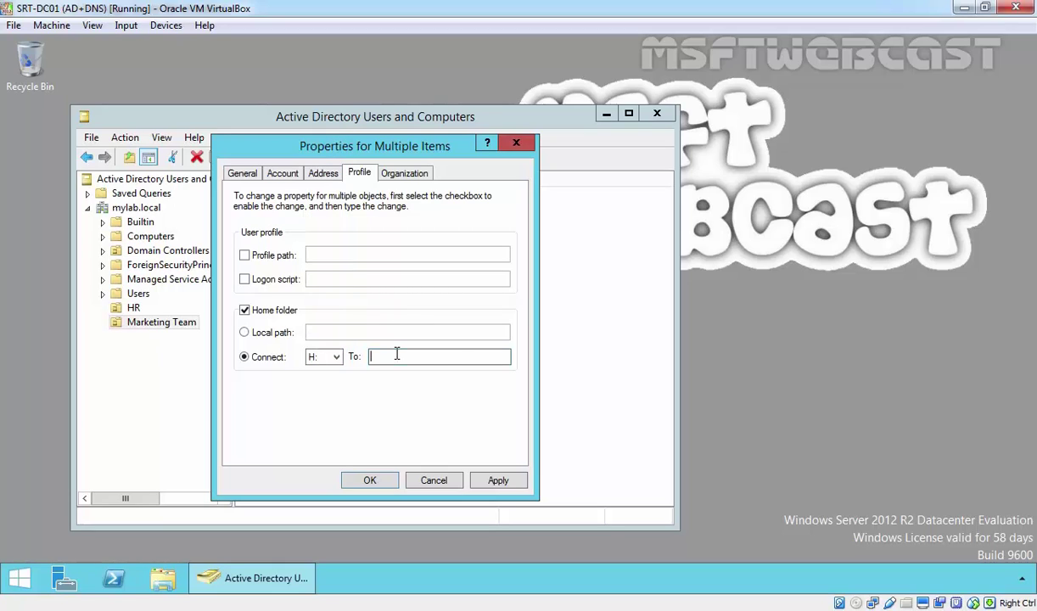
text(\\192.168.49.11\MKT-Team)
text(\%username)
text(%)
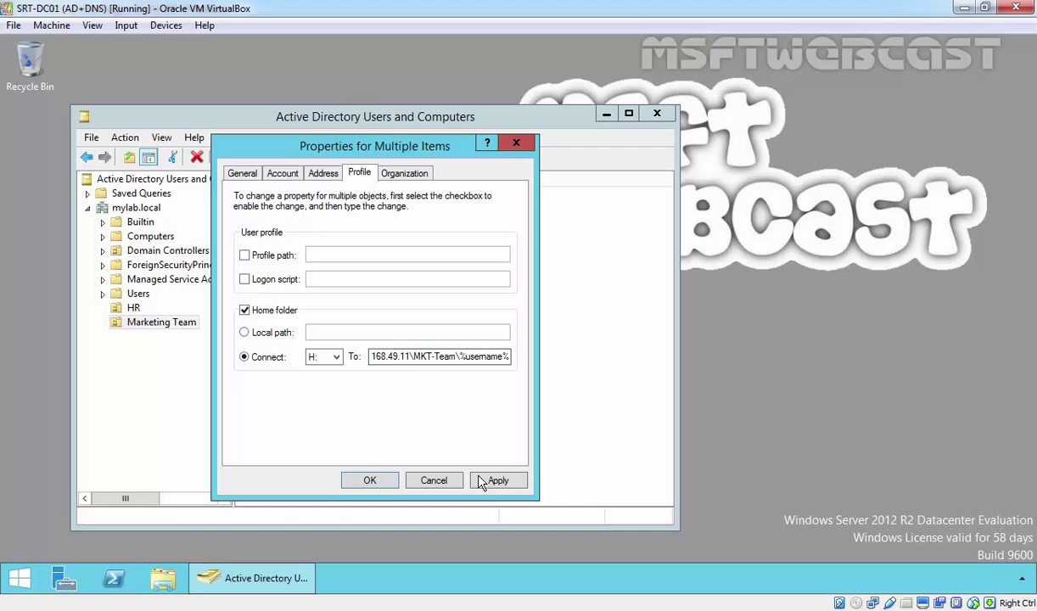
click(492, 480)
click(370, 480)
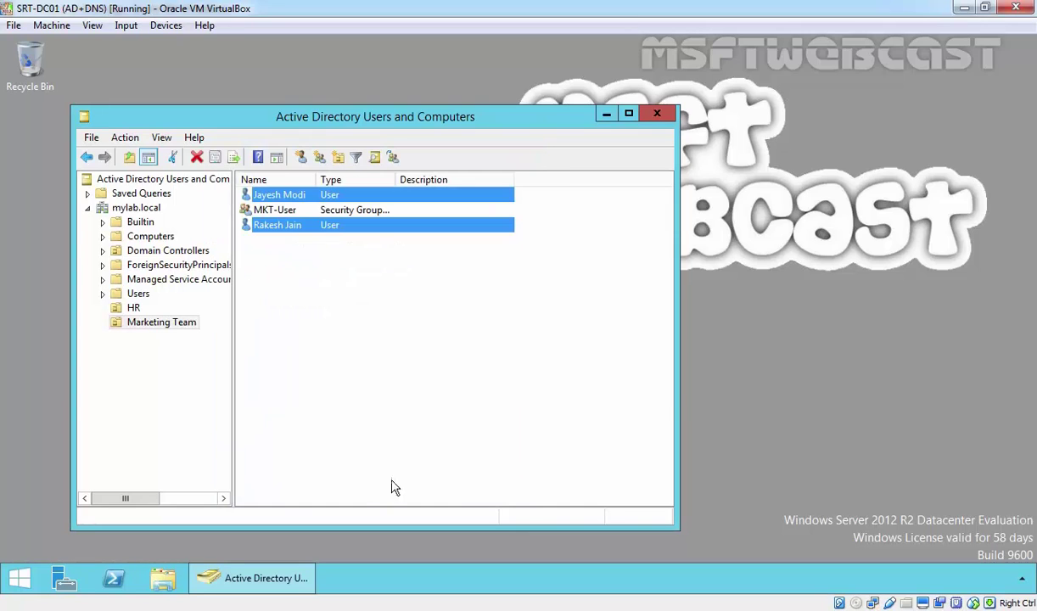
click(379, 303)
click(278, 195)
double_click(279, 194)
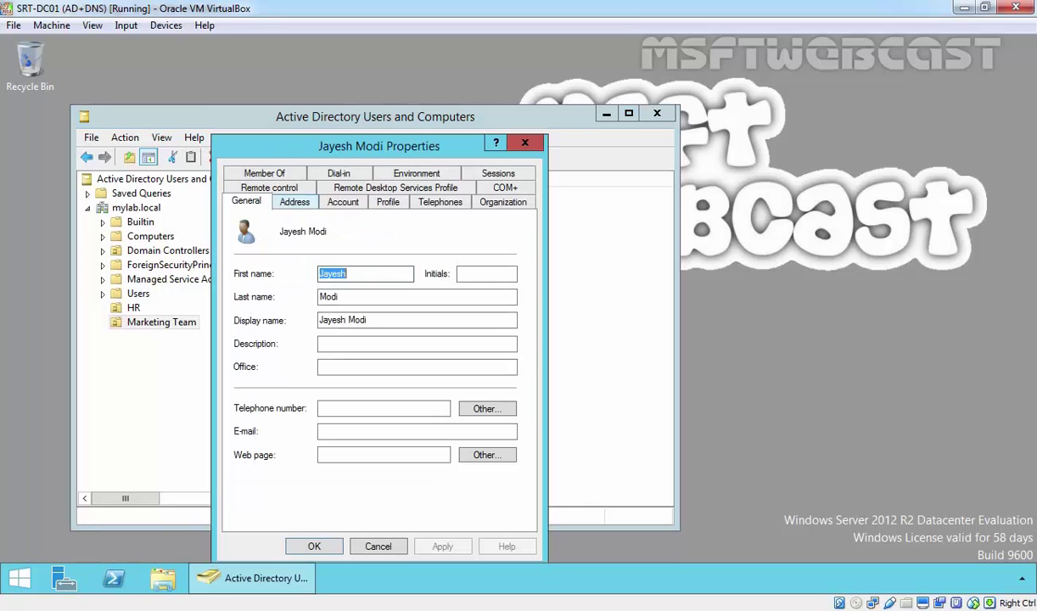
click(387, 203)
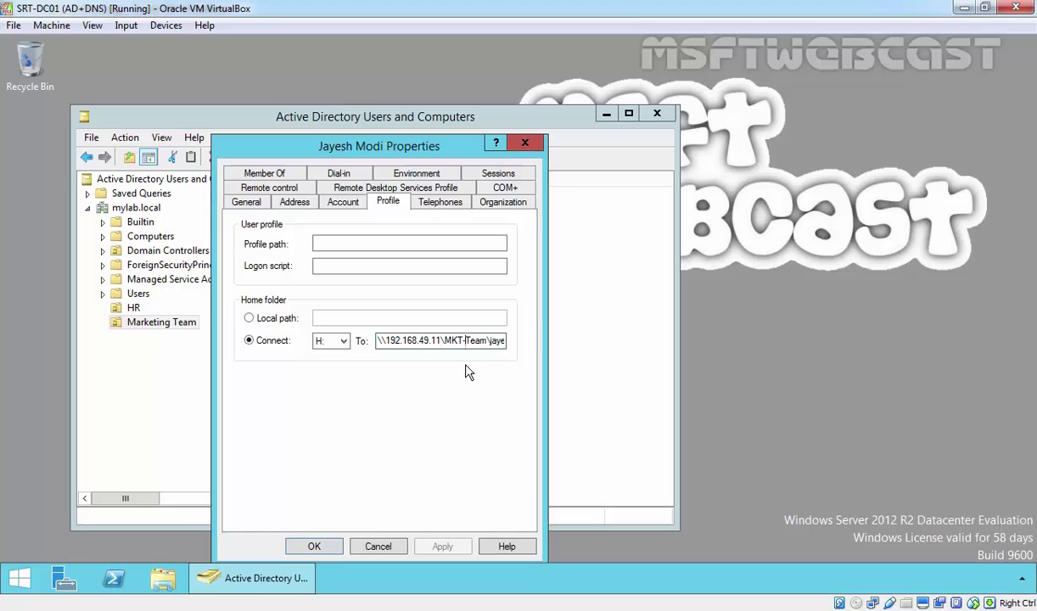
text(sh.m)
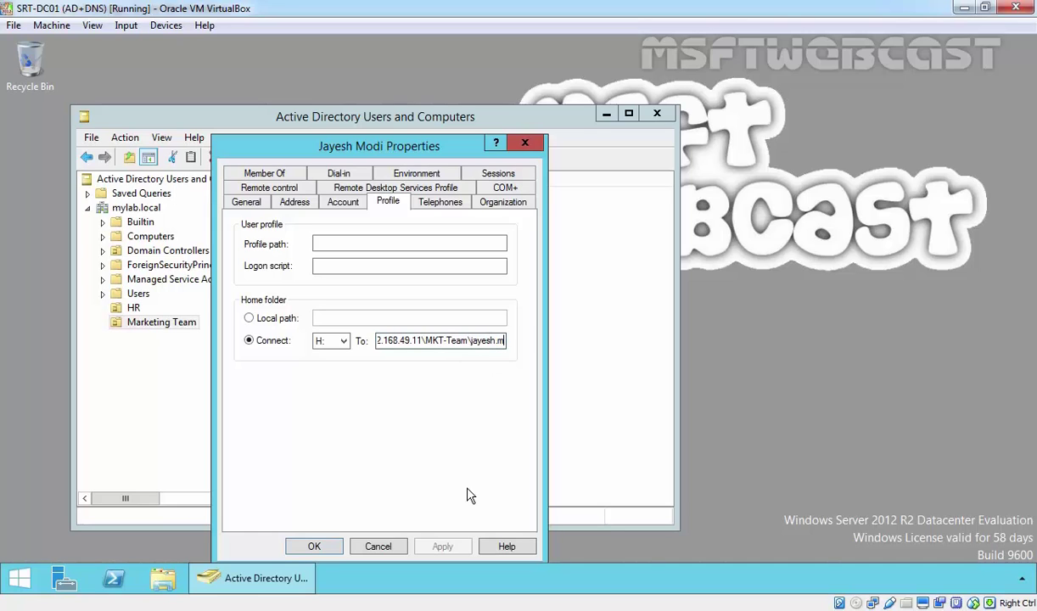
click(379, 546)
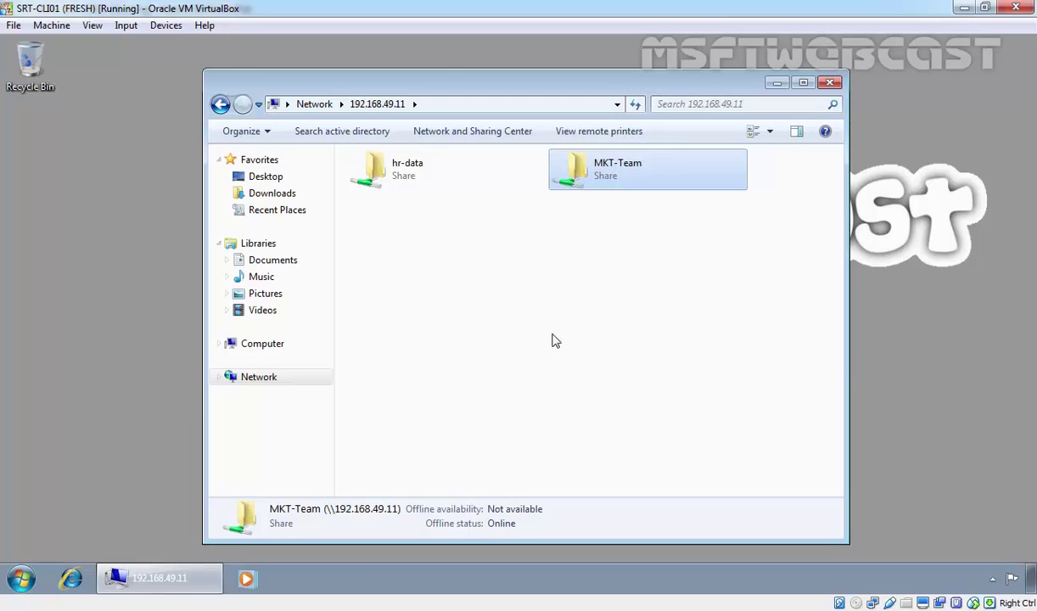
Close the client's network folder window and log off with the logoff command
click(552, 340)
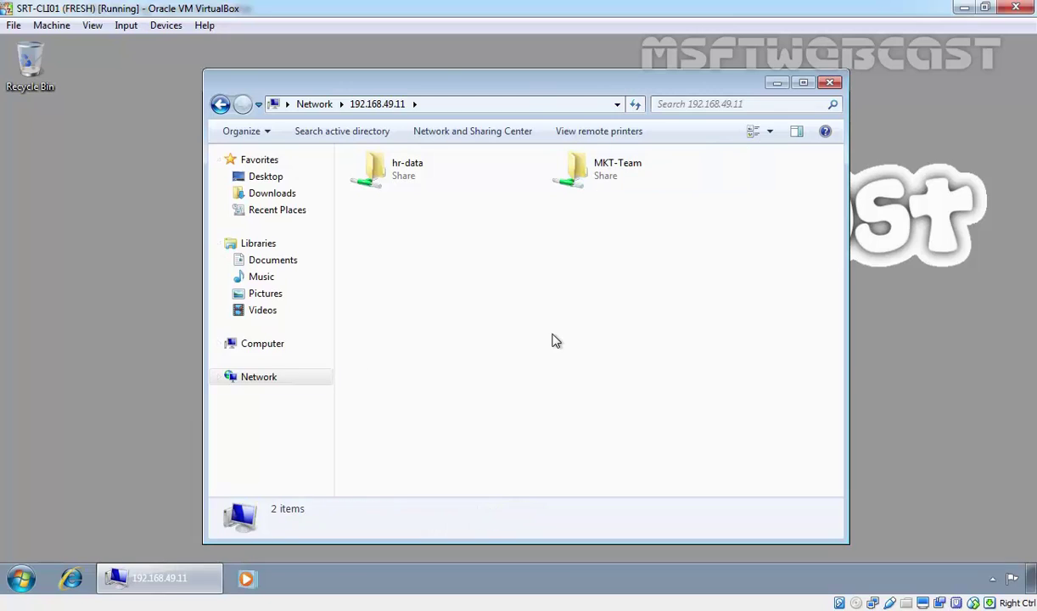
key(alt+F4)
key(super+r)
text(logo)
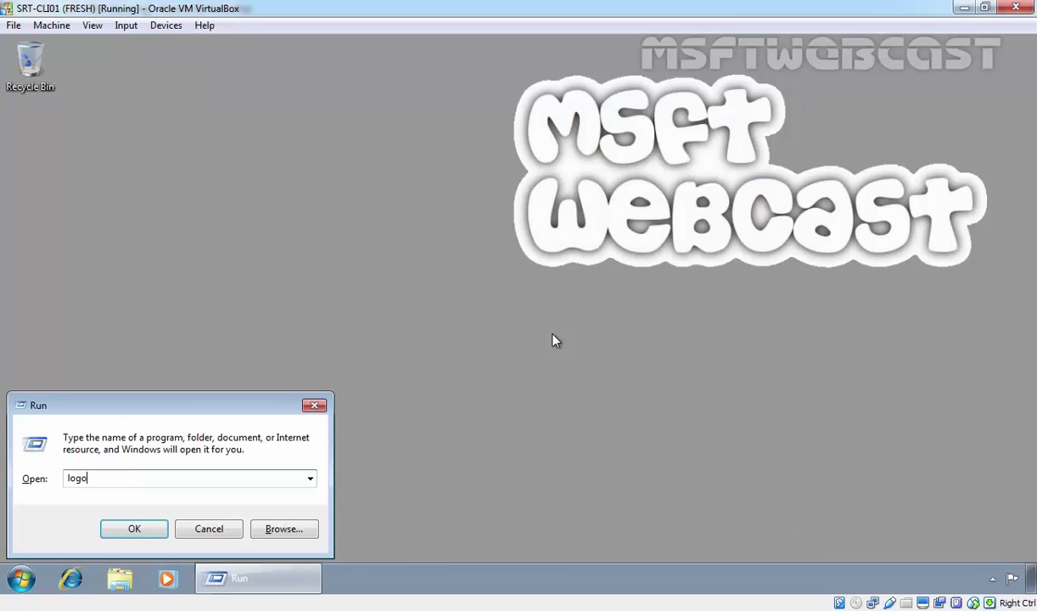
text(ff)
key(Return)
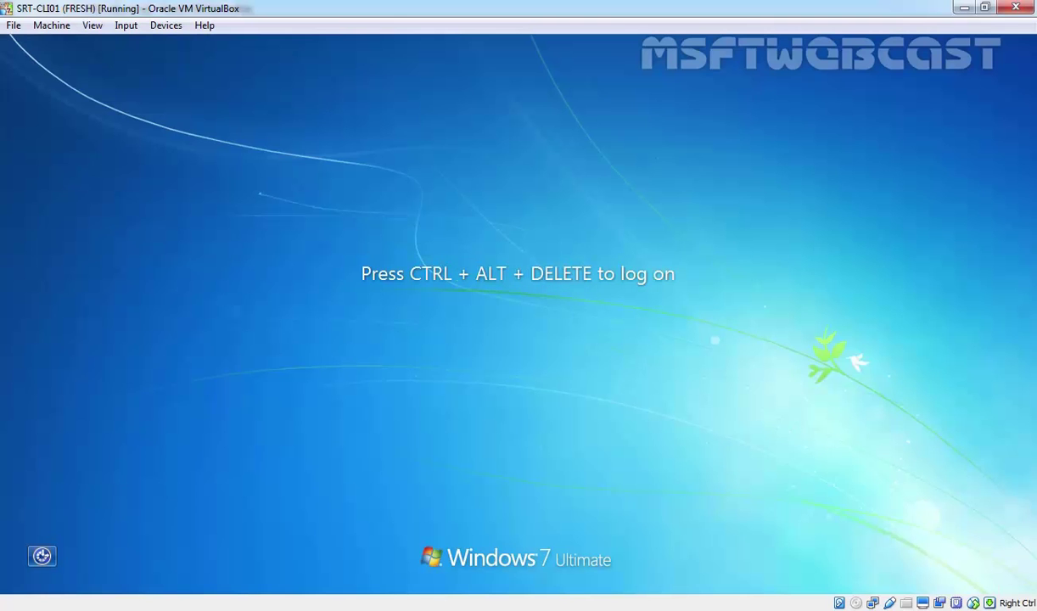
Sign back in as the Marketing Team user with their password and open Computer
key(ctrl+alt+Delete)
text(Pa)
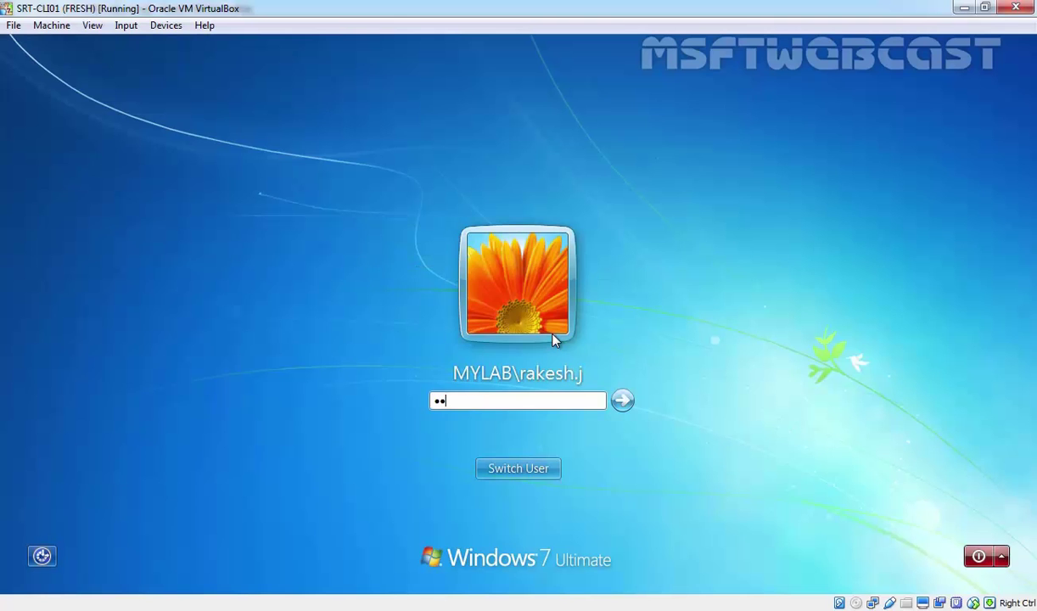
text($$w0rd)
key(Return)
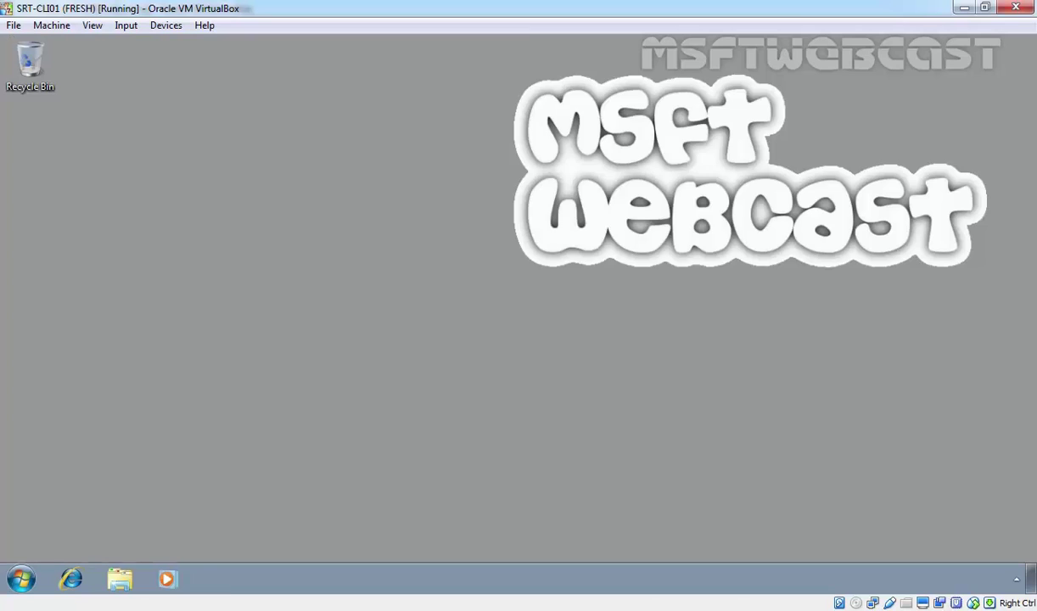
key(super+e)
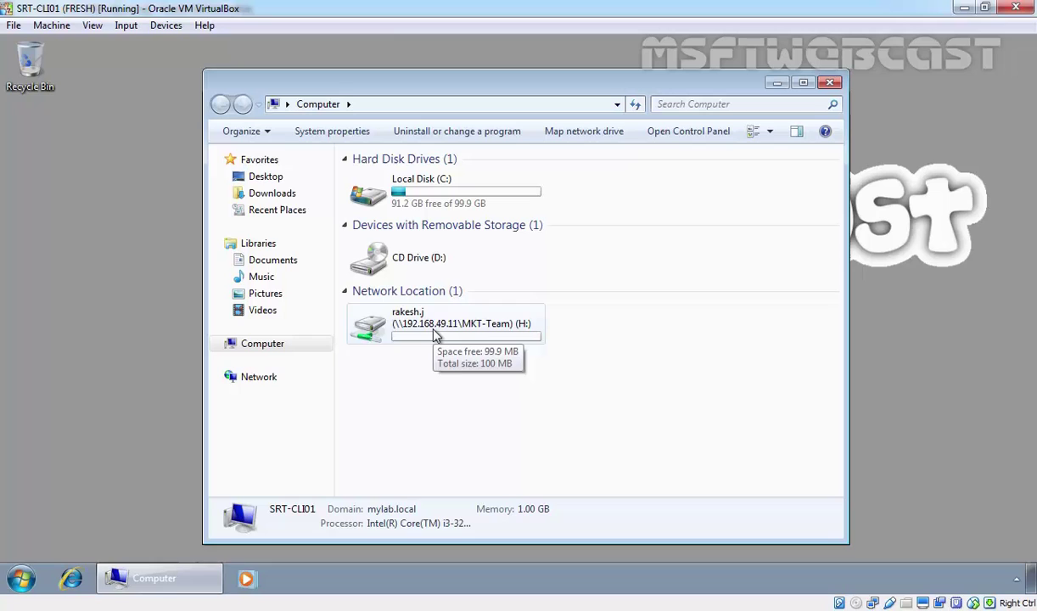
Select the mapped H: drive and read its 100 MB size with 99.9 MB free
click(475, 326)
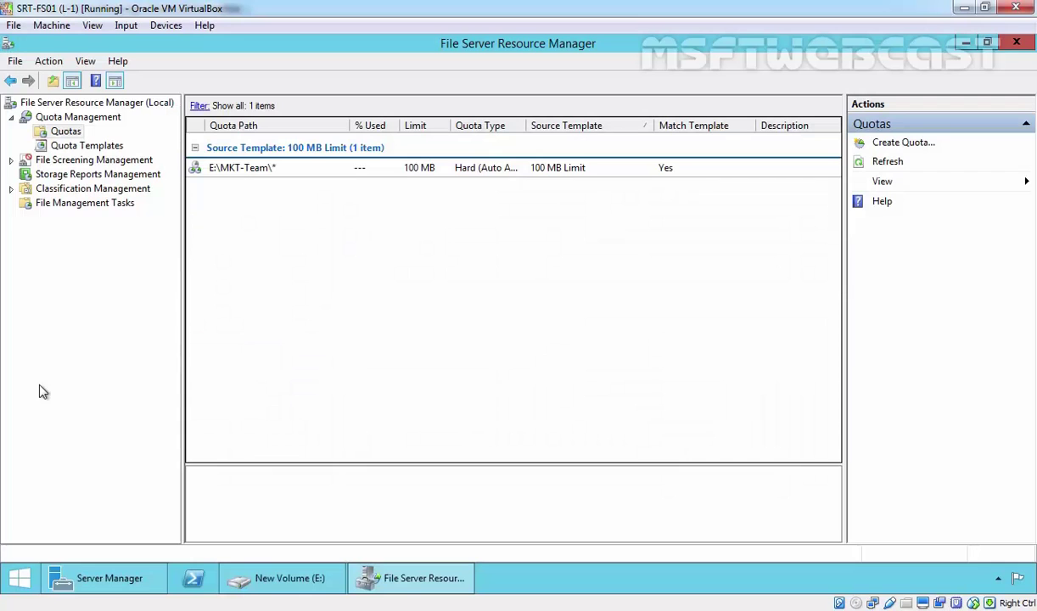
click(351, 169)
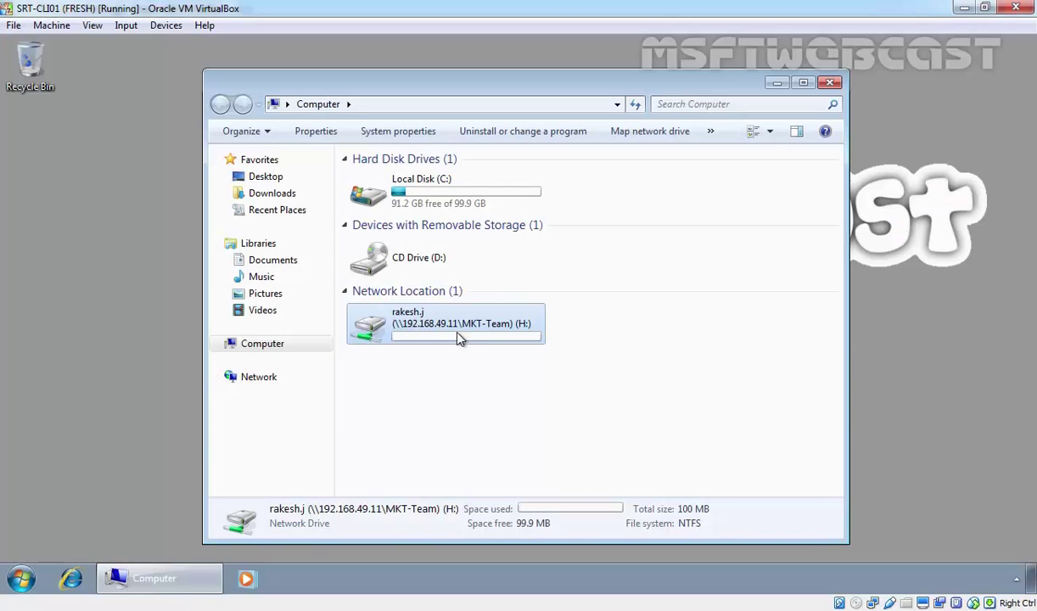
mouse_move(458, 338)
Open the mapped H: network drive in Windows Explorer
double_click(459, 337)
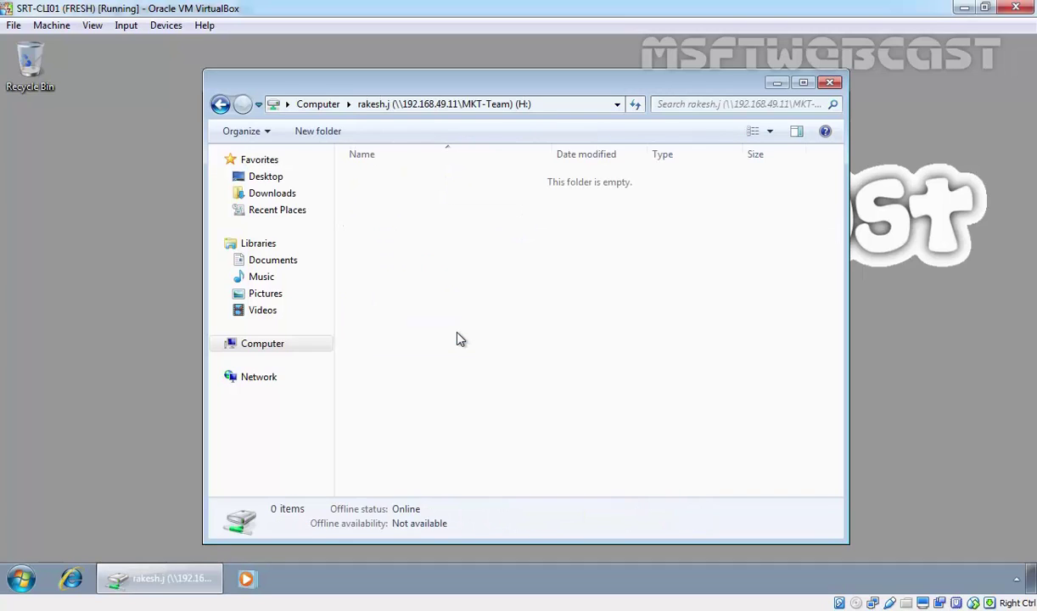
drag(493, 88, 591, 85)
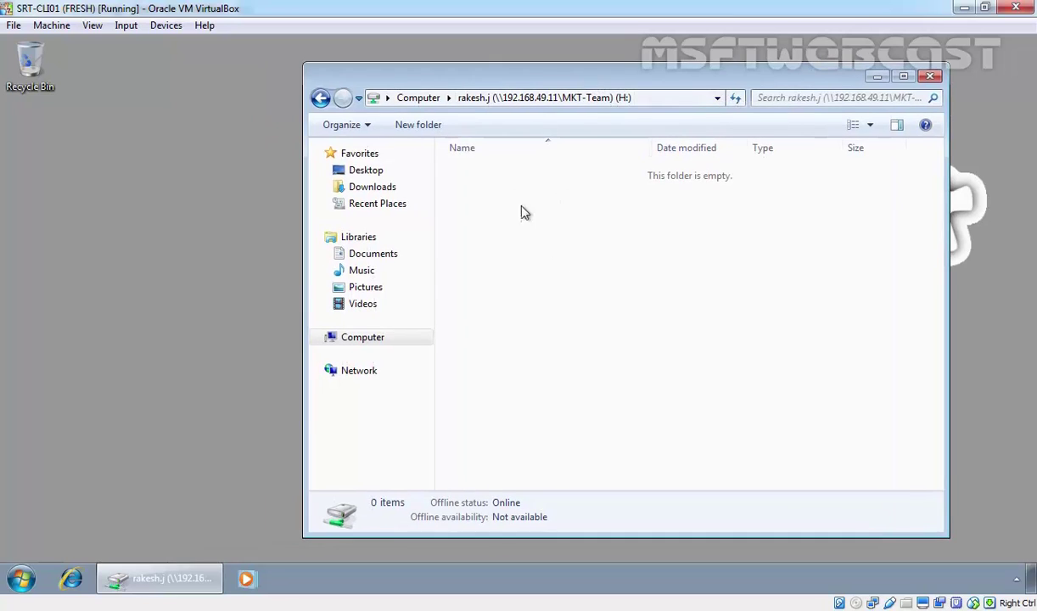
click(420, 98)
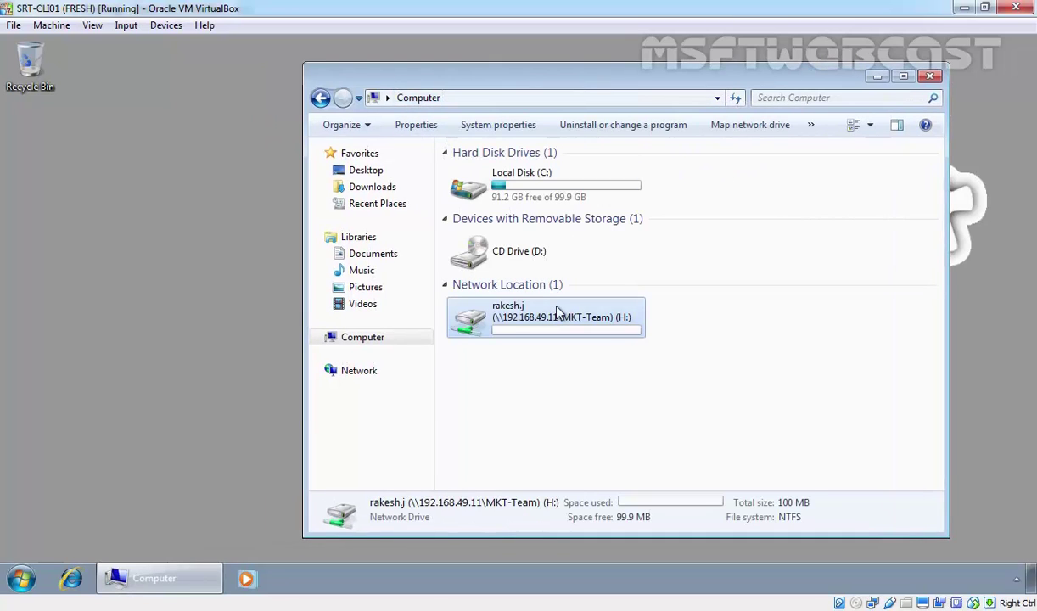
double_click(525, 338)
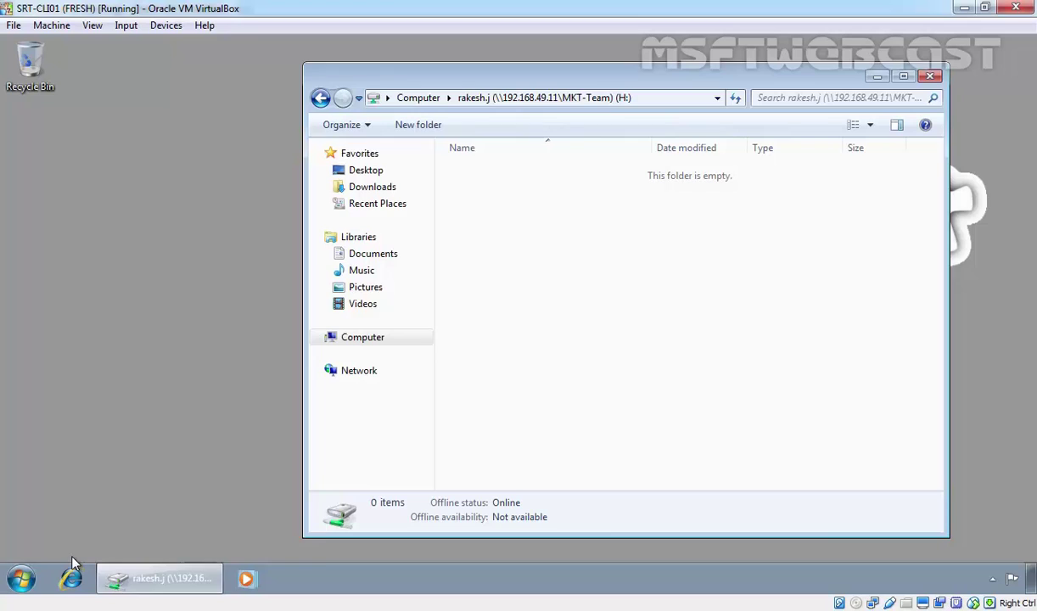
In a second Explorer window, copy the 99MB file from C:\Sample File
click(22, 578)
click(243, 391)
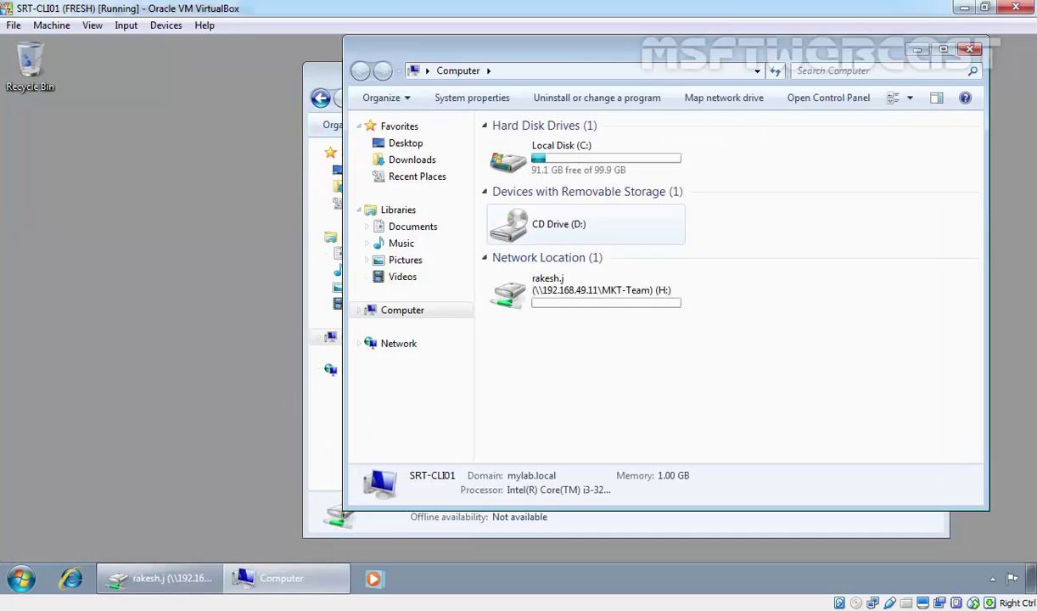
double_click(586, 169)
double_click(514, 193)
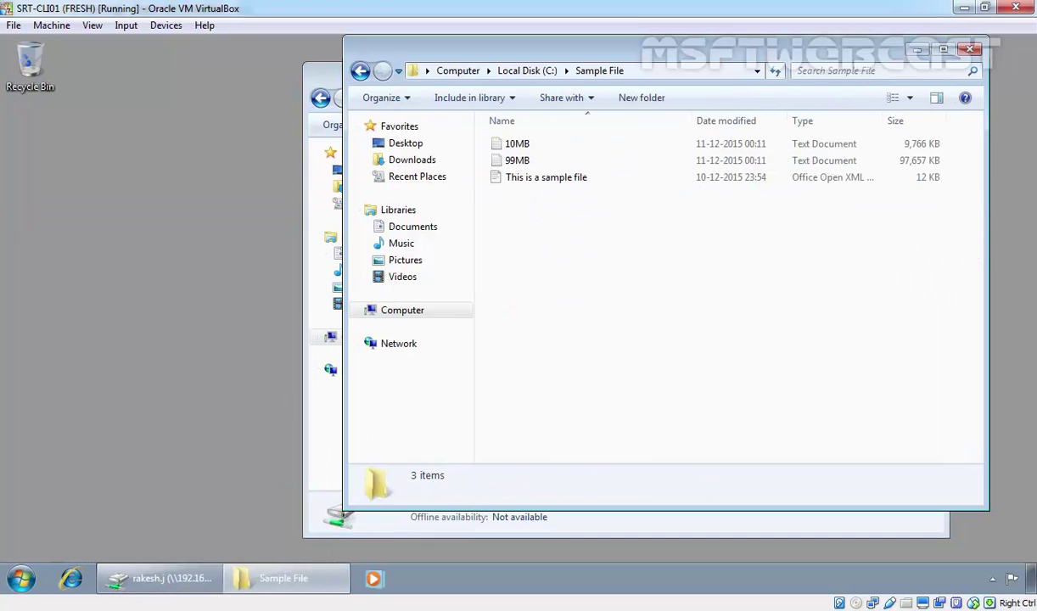
click(528, 143)
click(519, 161)
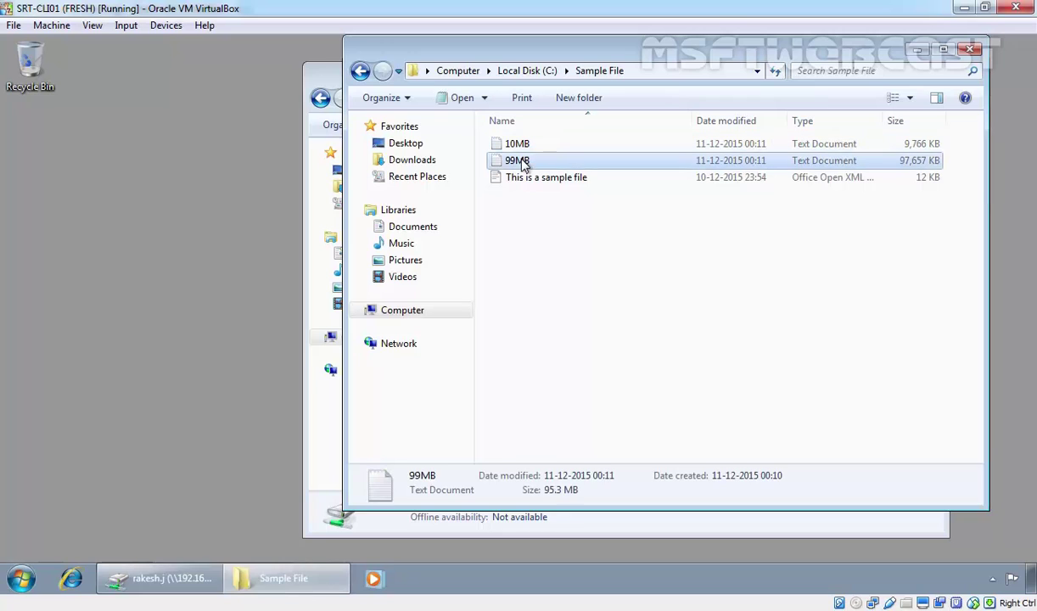
right_click(520, 161)
click(560, 304)
Paste the 99MB file onto the H: drive and return to the drive list
click(312, 242)
right_click(490, 200)
click(536, 313)
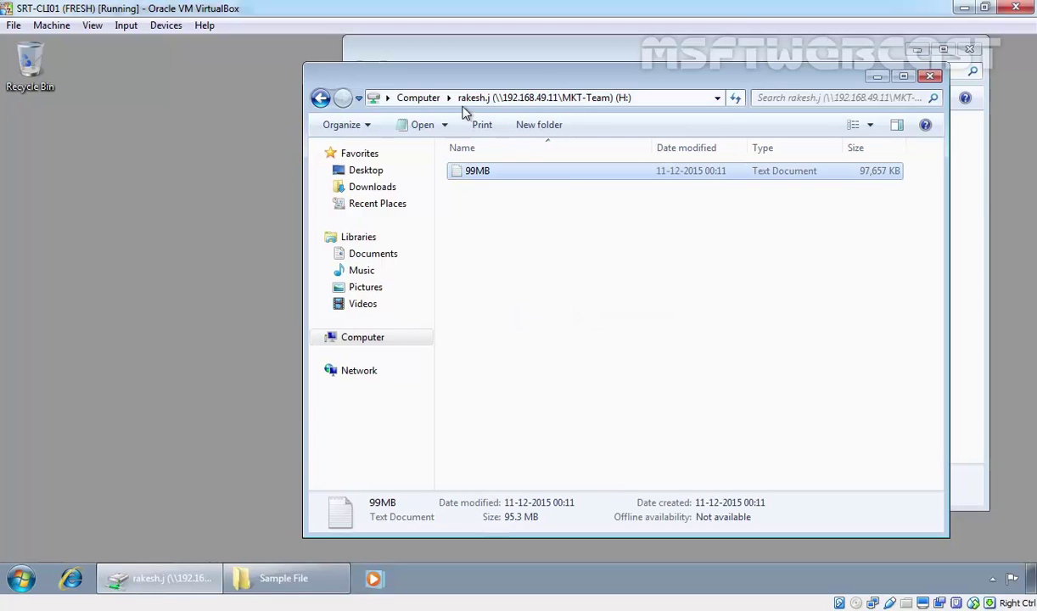
click(426, 101)
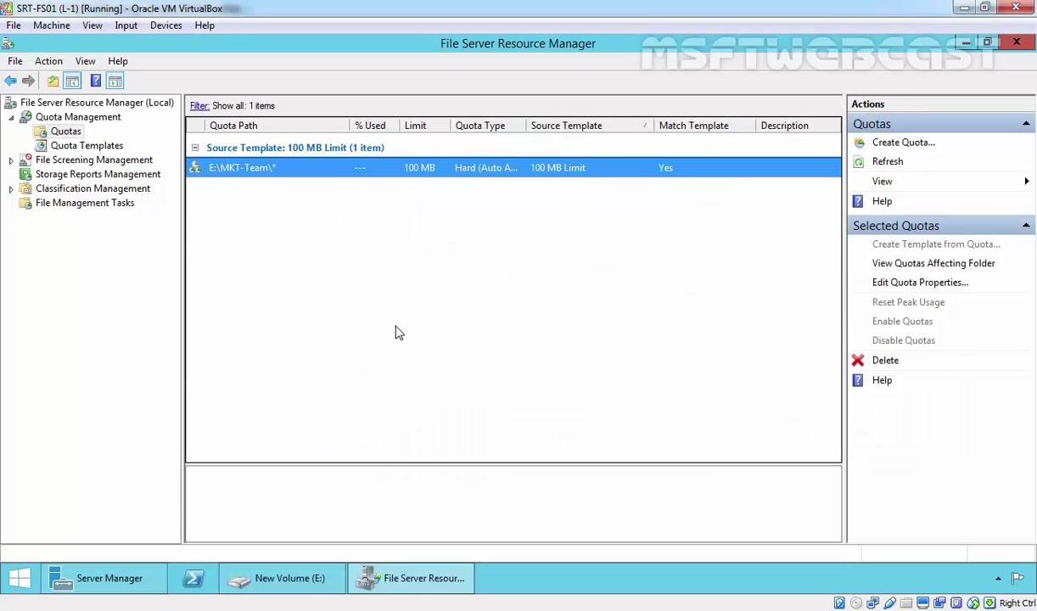
Open Event Viewer's Application log and the SRMSVC quota warning event 12325
click(95, 578)
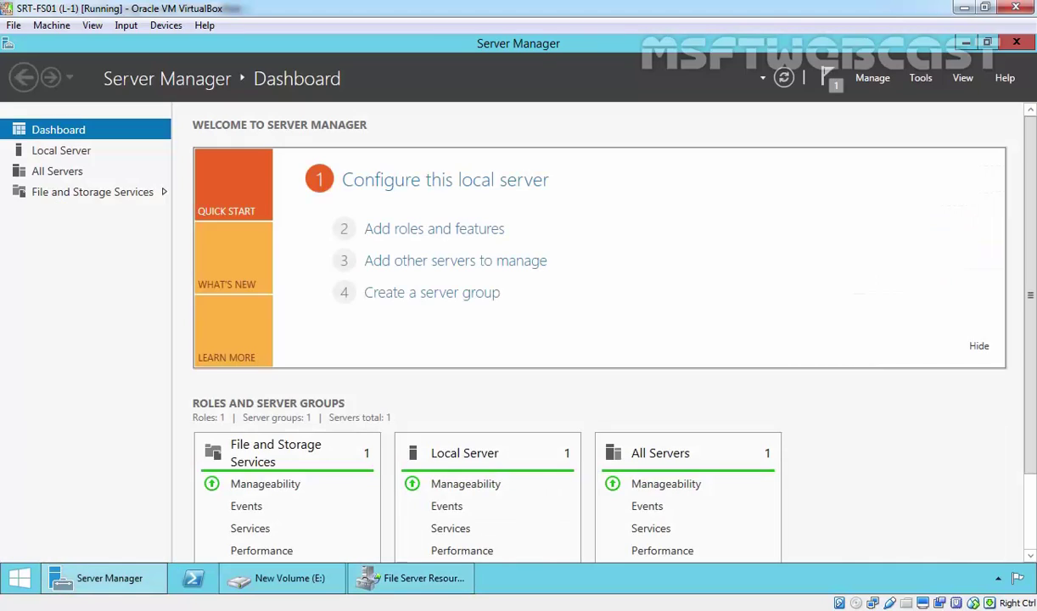
click(920, 79)
click(879, 151)
double_click(66, 131)
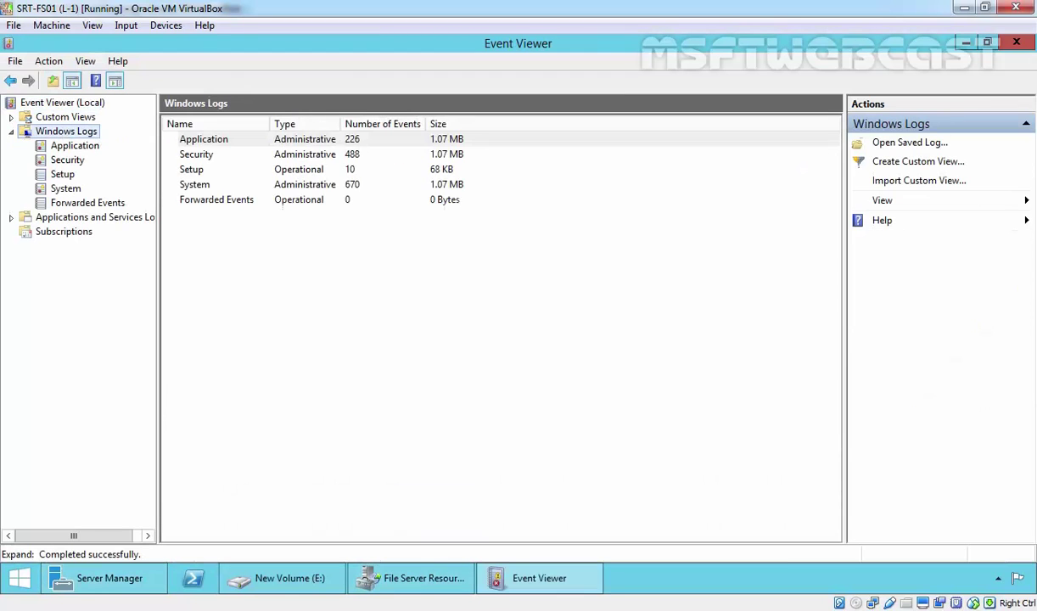
click(73, 148)
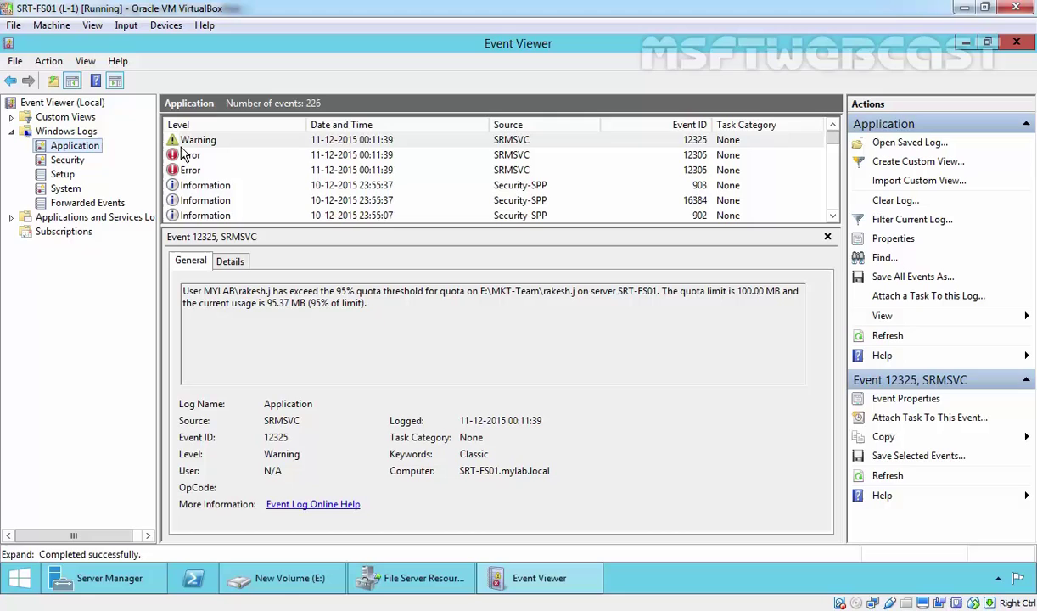
double_click(353, 146)
Highlight the user, 95% threshold, quota path, server SRT-FS01 and 95.37 MB usage, then close
drag(89, 167, 173, 166)
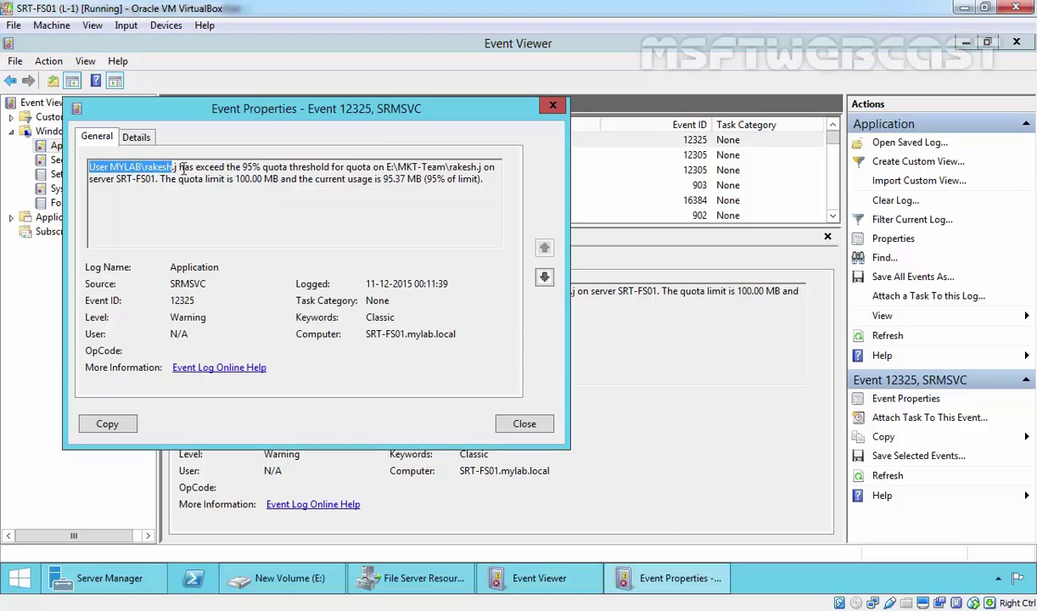
click(238, 167)
drag(226, 167, 386, 169)
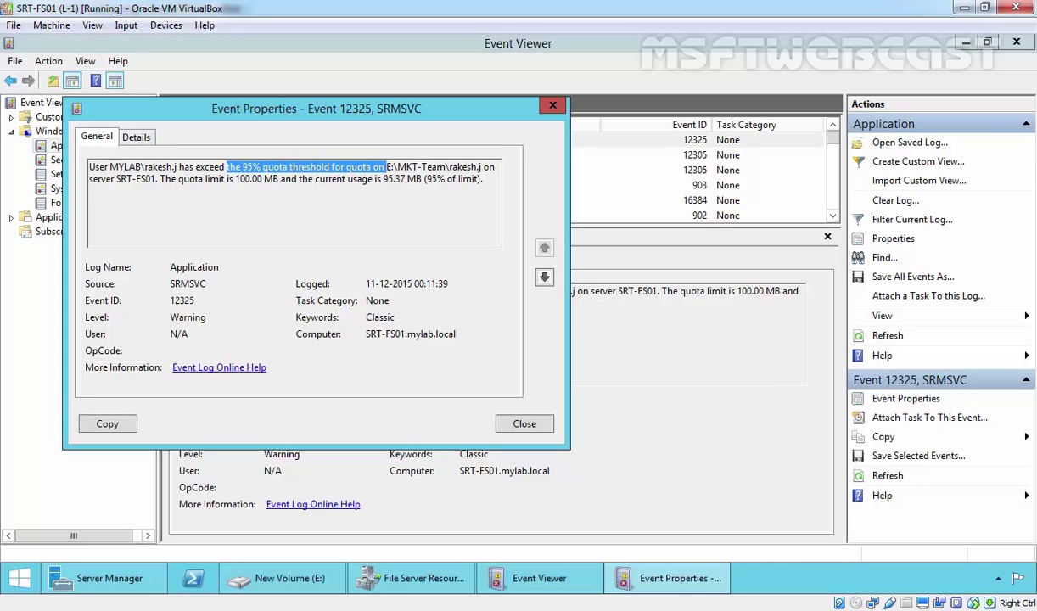
click(449, 167)
drag(464, 167, 476, 167)
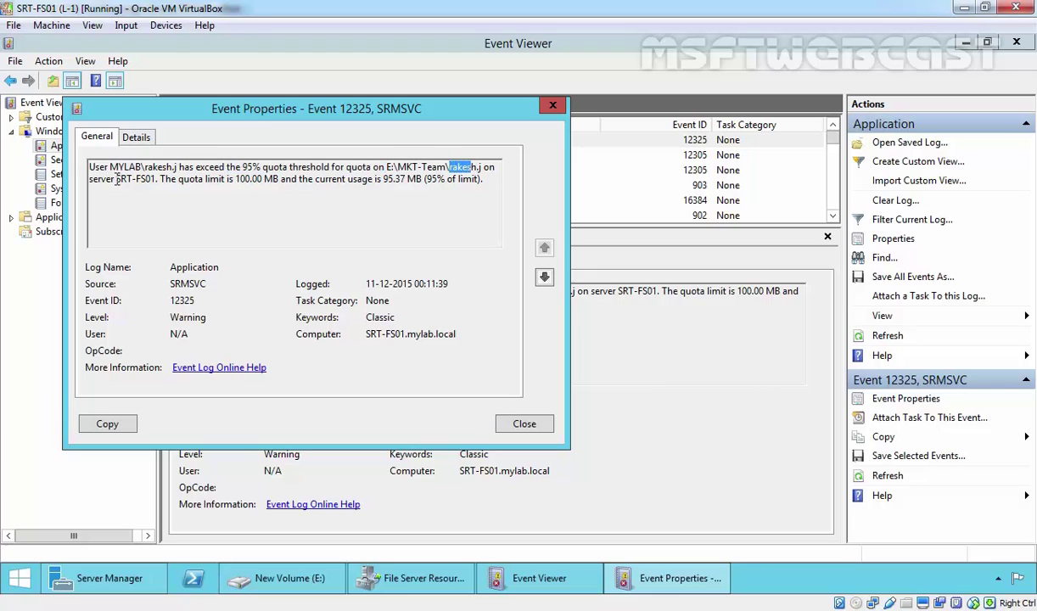
drag(116, 179, 483, 179)
click(434, 179)
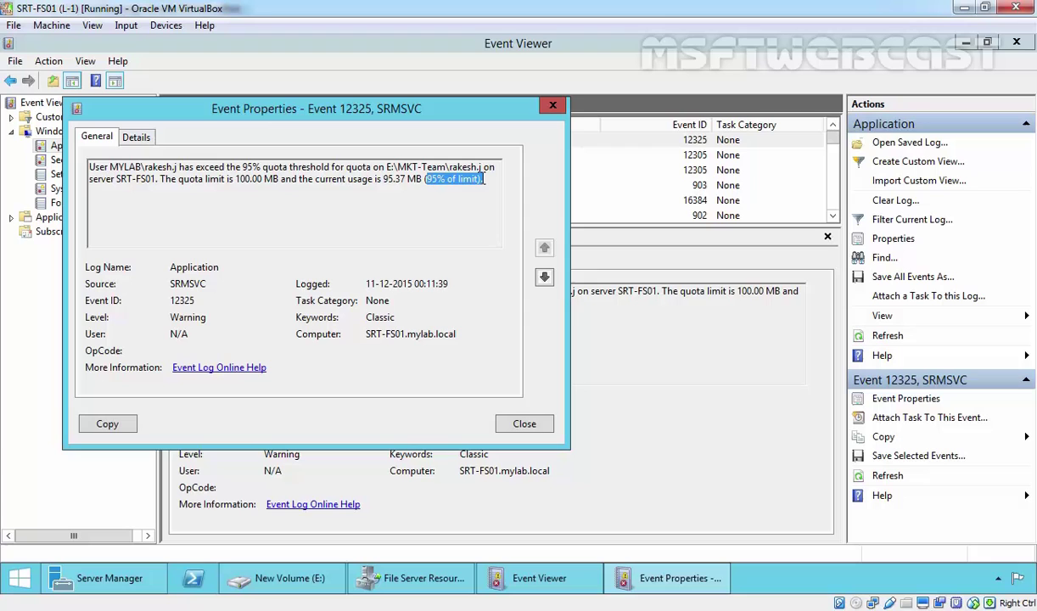
click(523, 423)
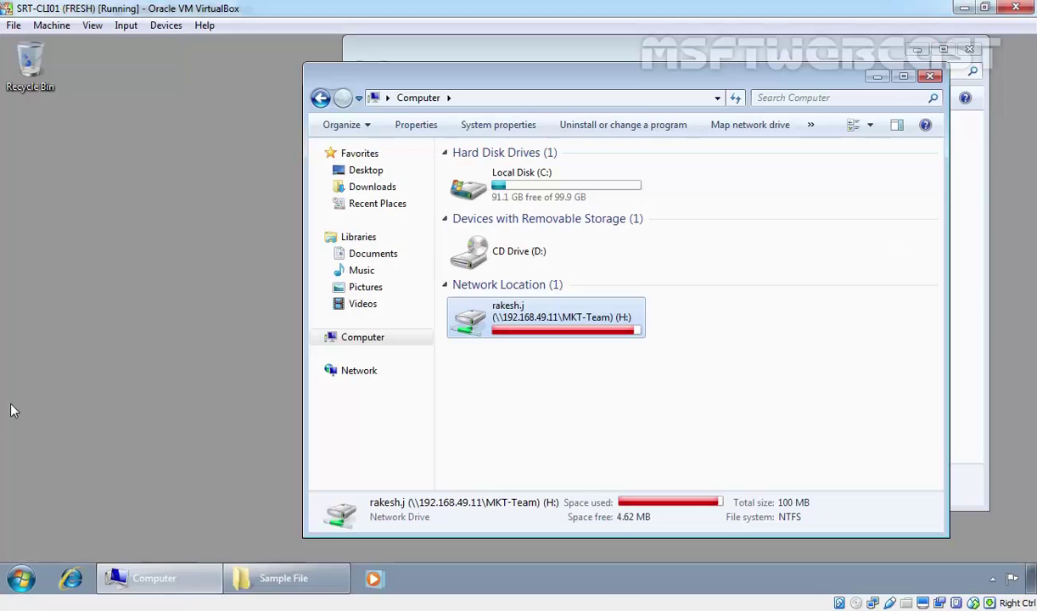
Copy the 10MB file, paste it onto H:, and cancel the not-enough-space refusal
drag(606, 78, 384, 213)
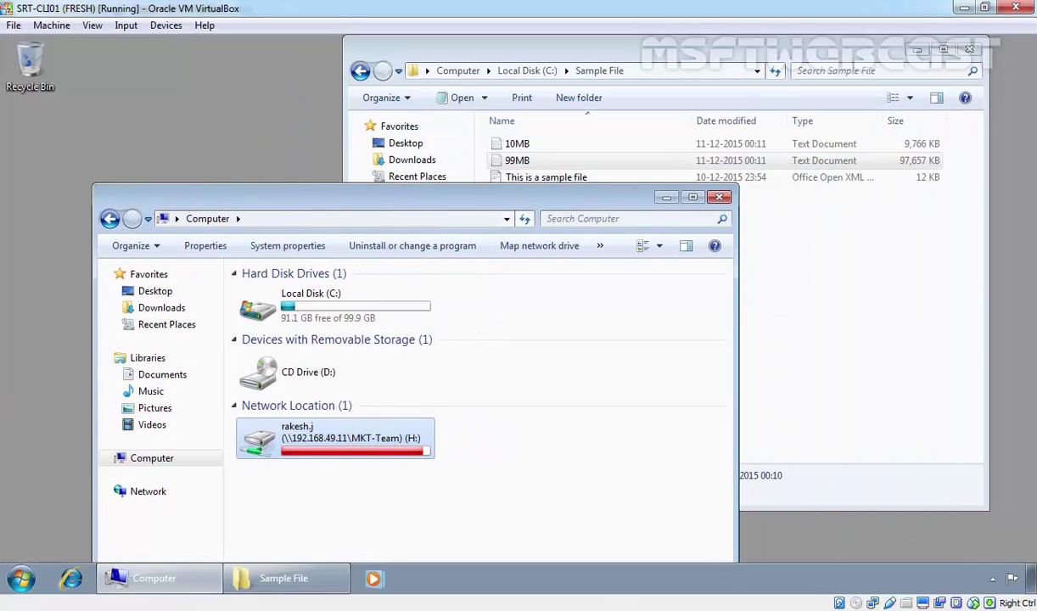
click(458, 138)
click(517, 146)
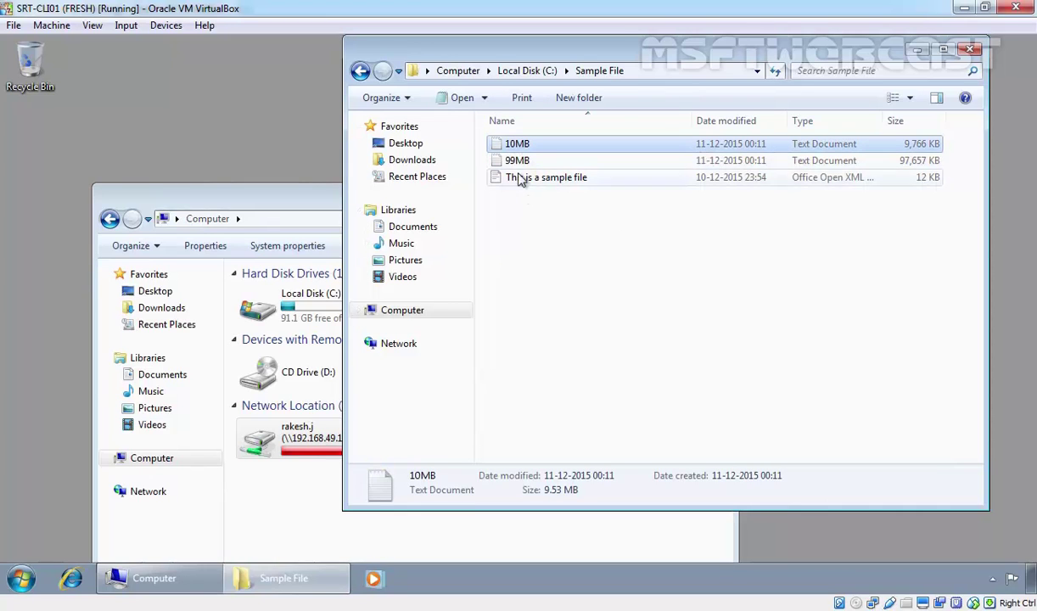
right_click(516, 145)
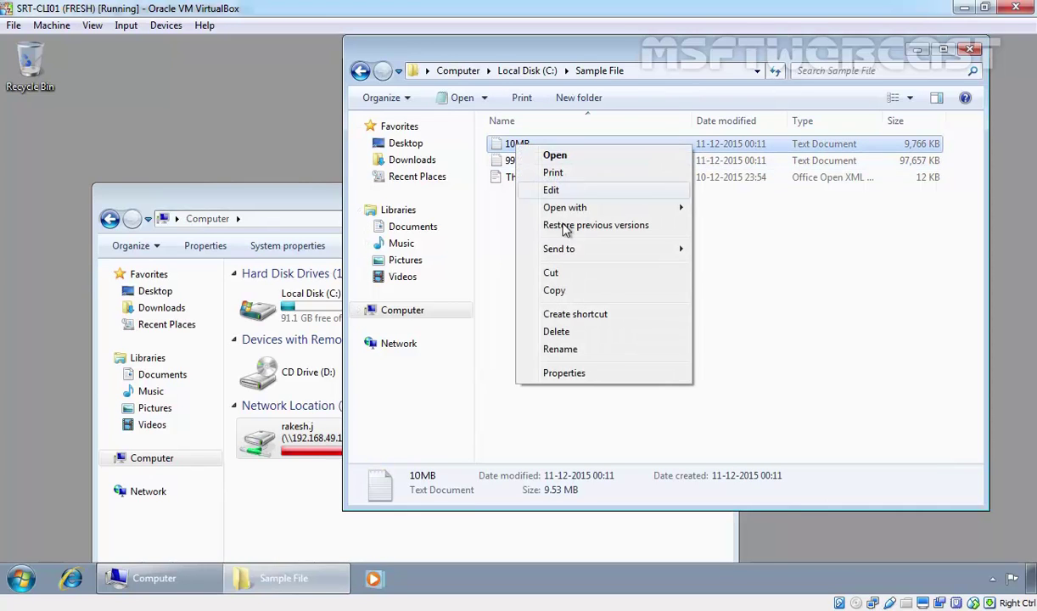
click(554, 290)
double_click(297, 428)
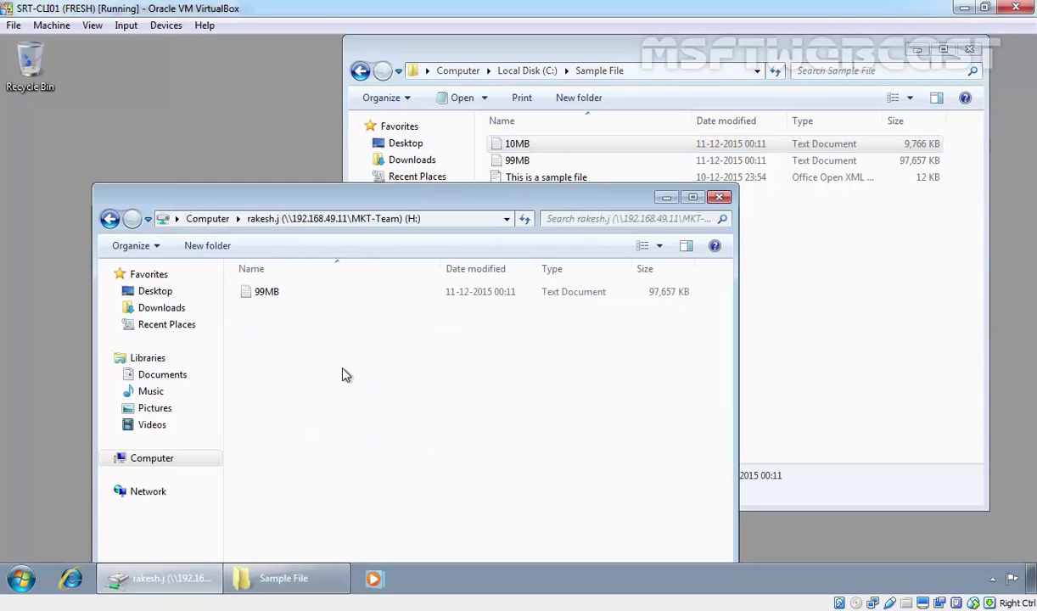
right_click(317, 351)
click(345, 463)
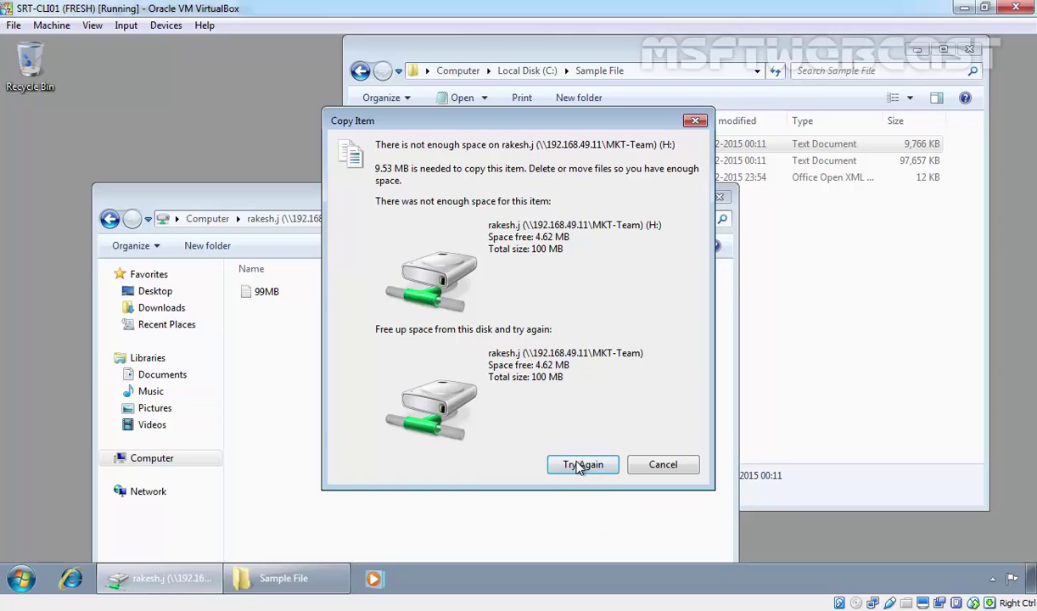
click(676, 472)
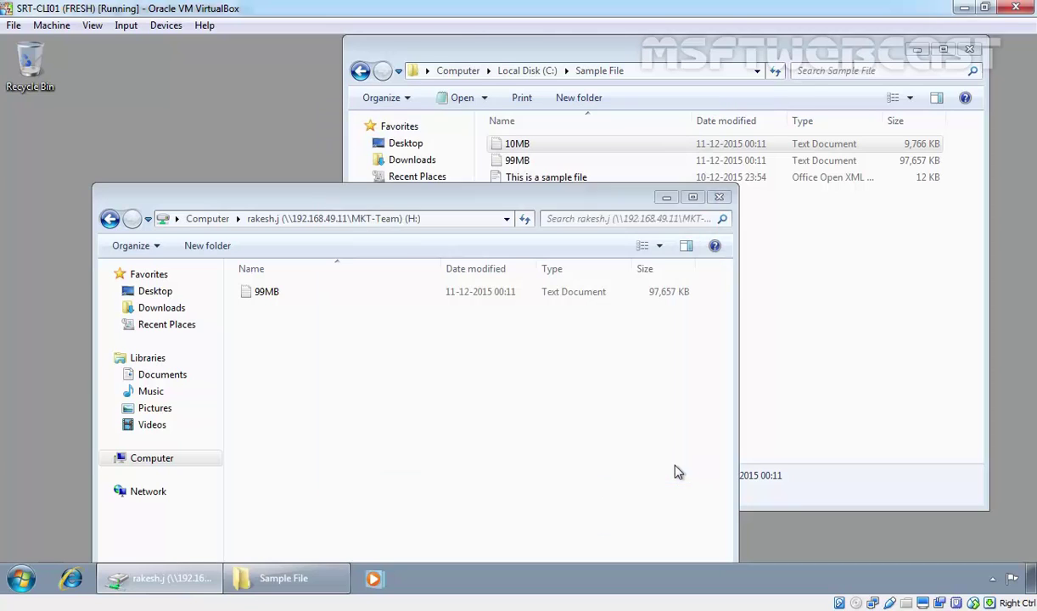
Permanently delete the 99MB file from the H: drive, leaving it empty
click(842, 355)
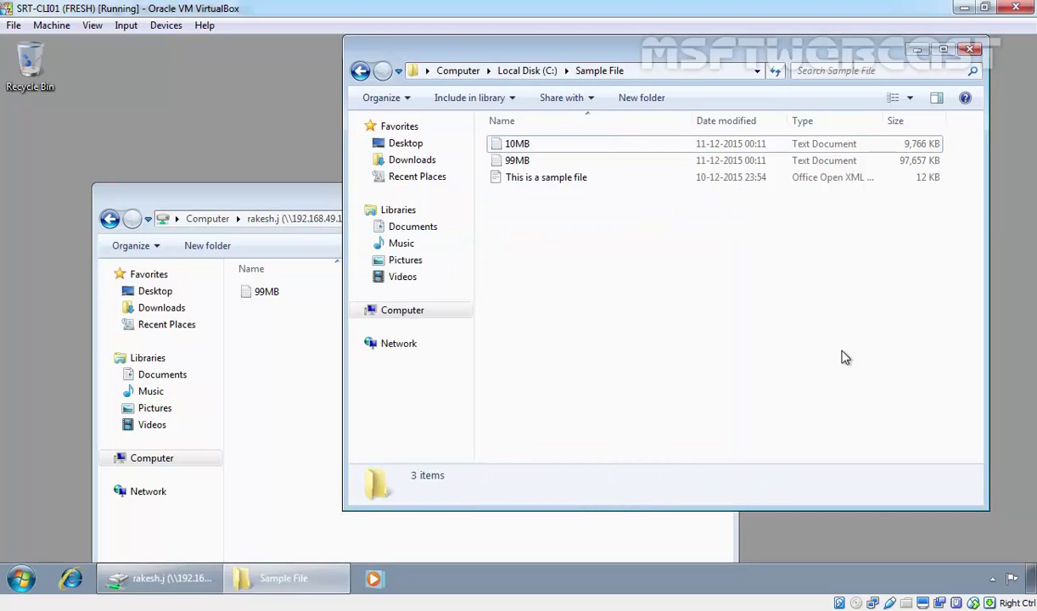
click(266, 291)
key(Delete)
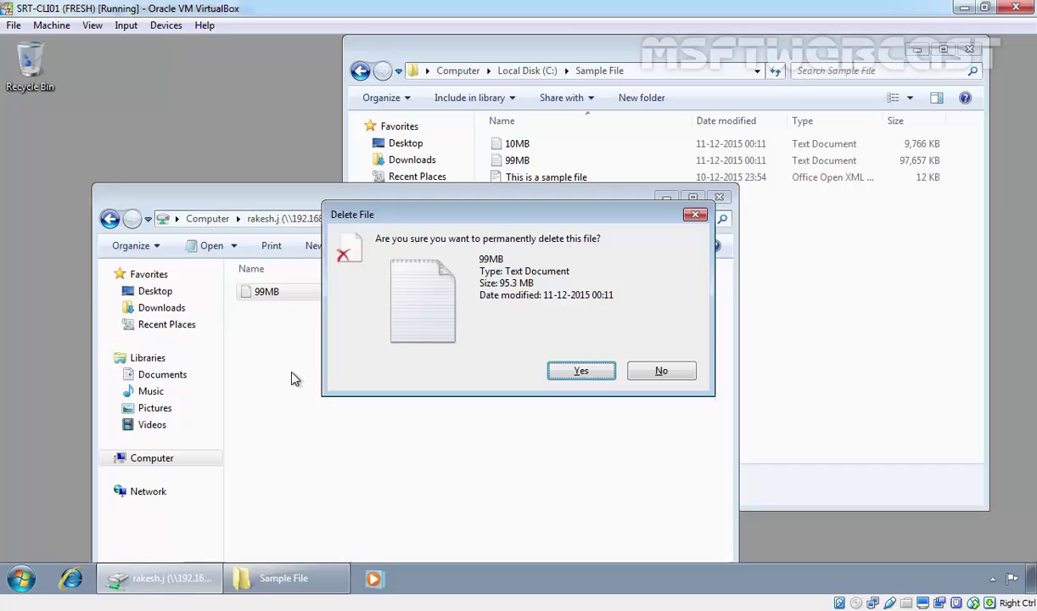
key(Return)
click(224, 221)
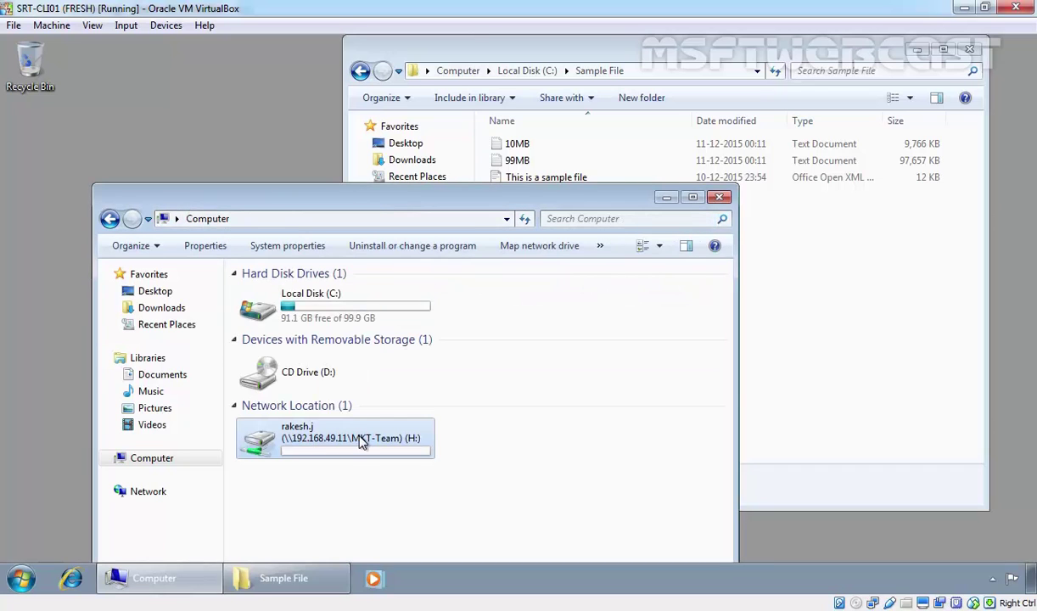
double_click(343, 424)
Copy the 10MB file from Sample File onto H: and return to the drive list
click(541, 178)
click(520, 145)
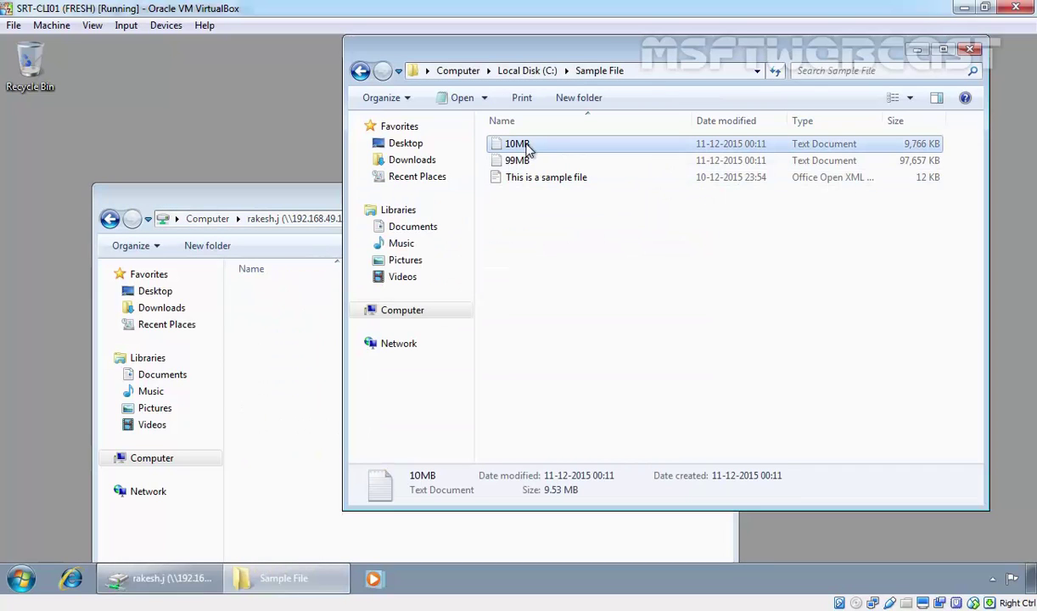
right_click(526, 145)
click(565, 289)
right_click(279, 307)
click(322, 427)
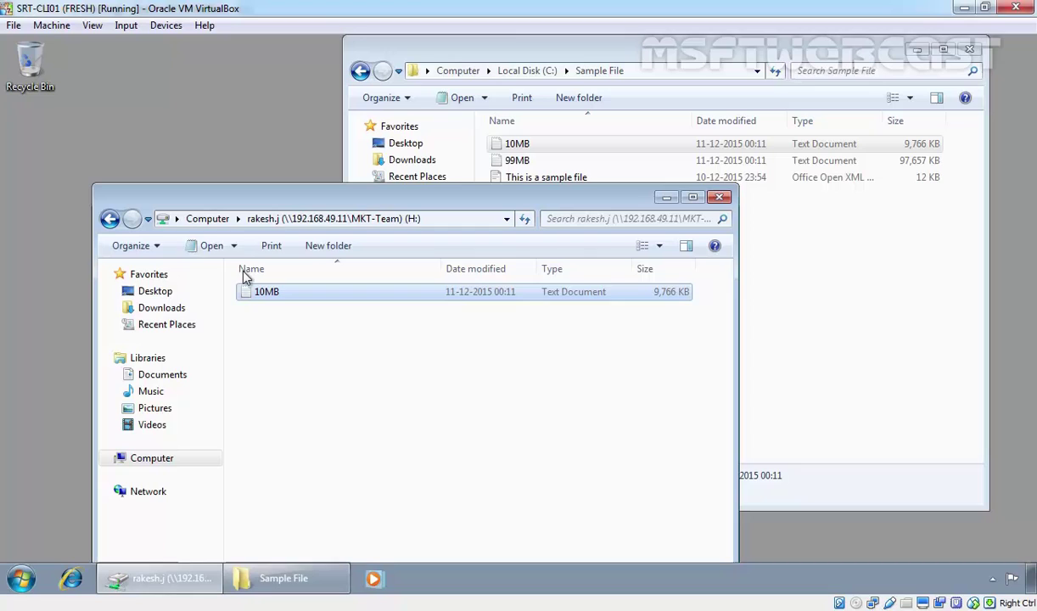
click(207, 218)
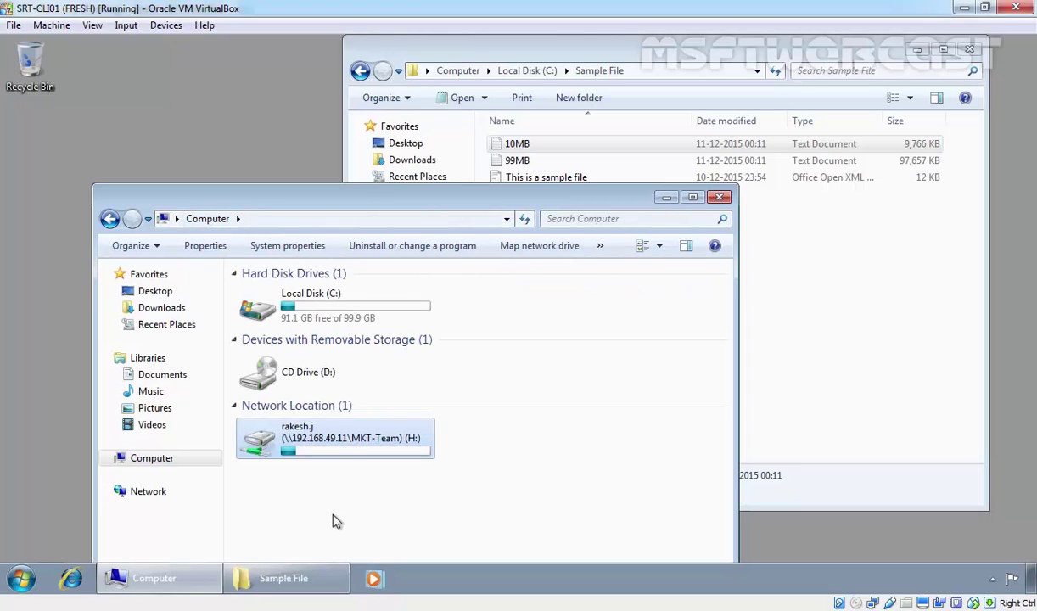